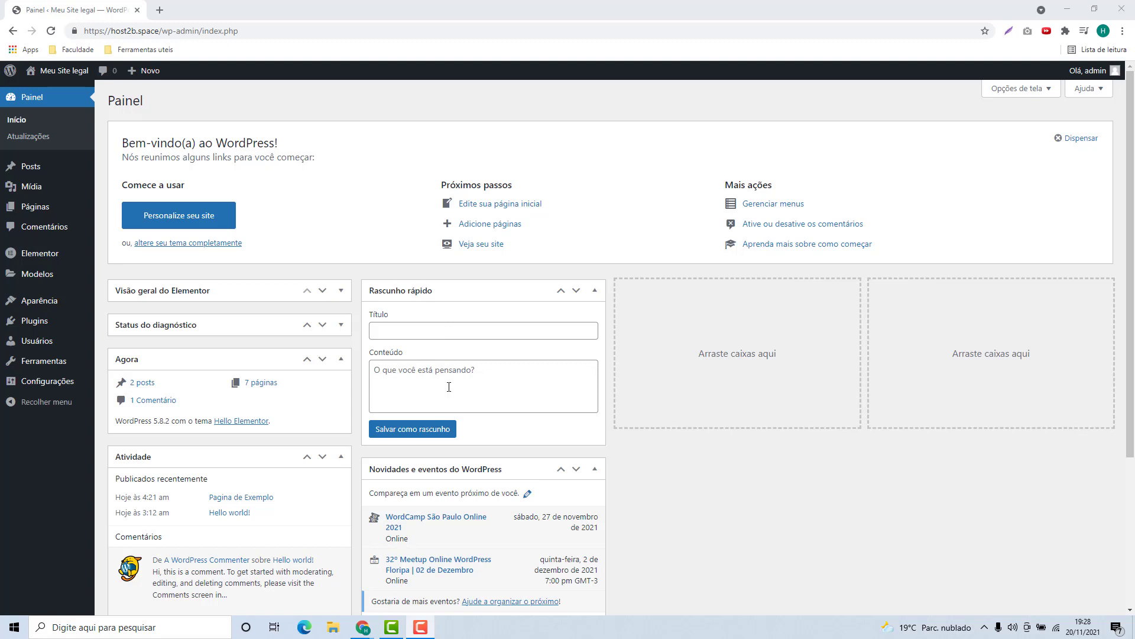
- Find W3 Total Cache in the plugin directory, then install and activate it
mouse_move(30, 321)
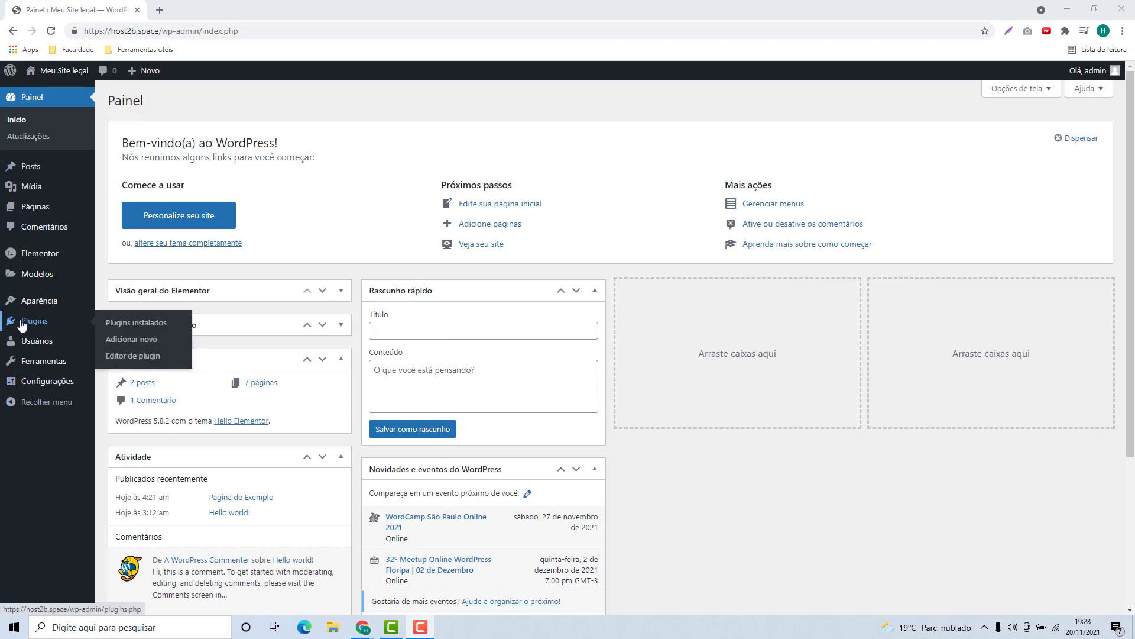
left_click(28, 323)
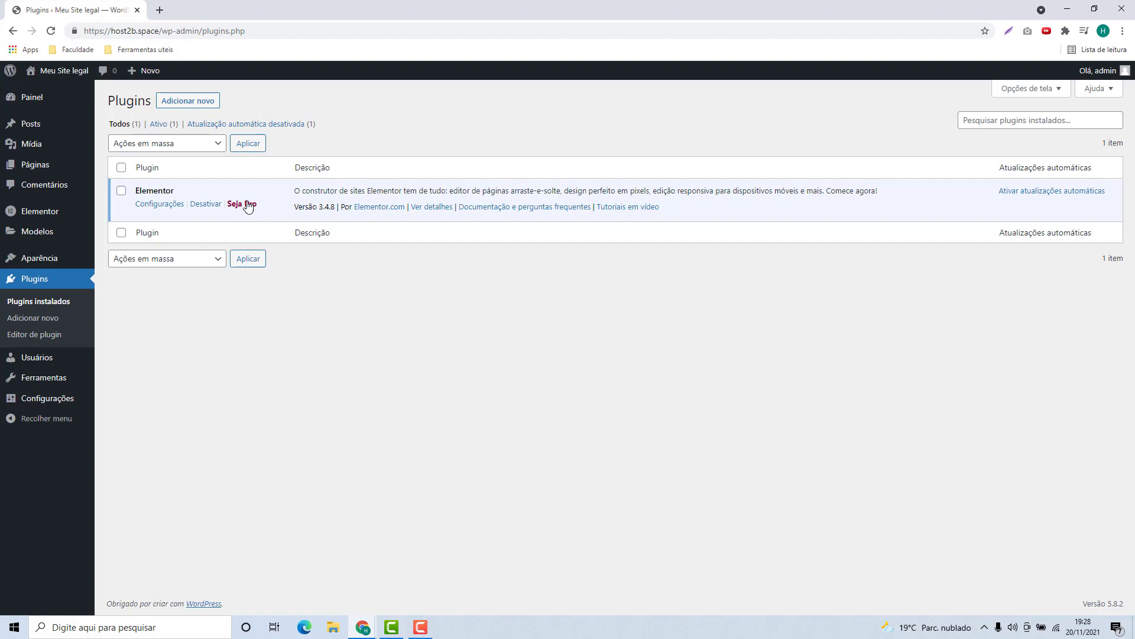
left_click(184, 102)
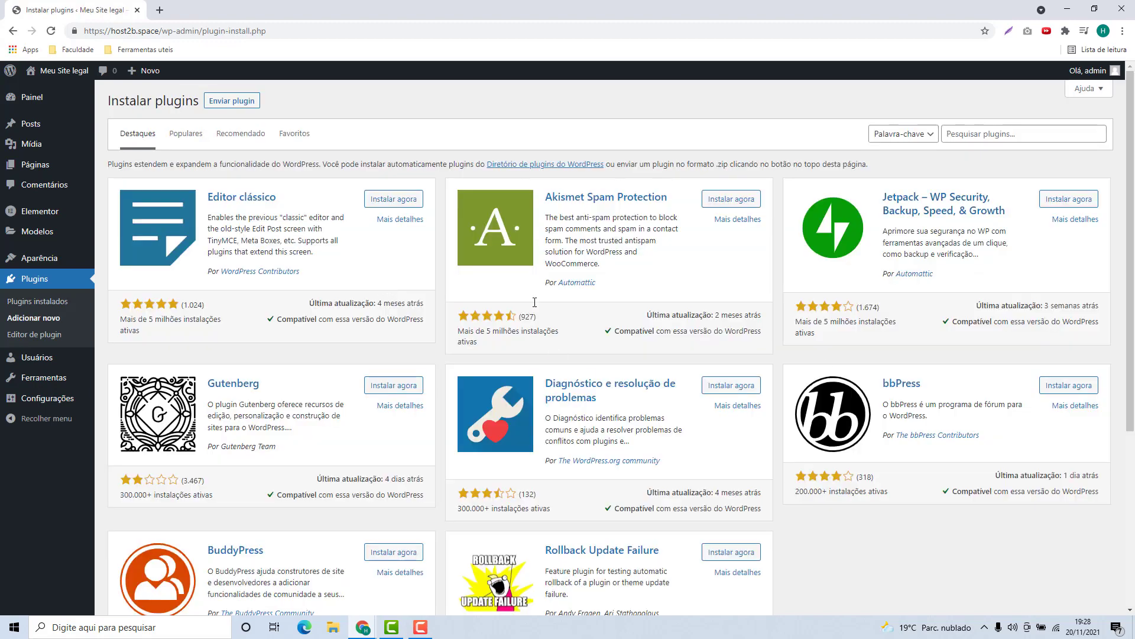
left_click(978, 141)
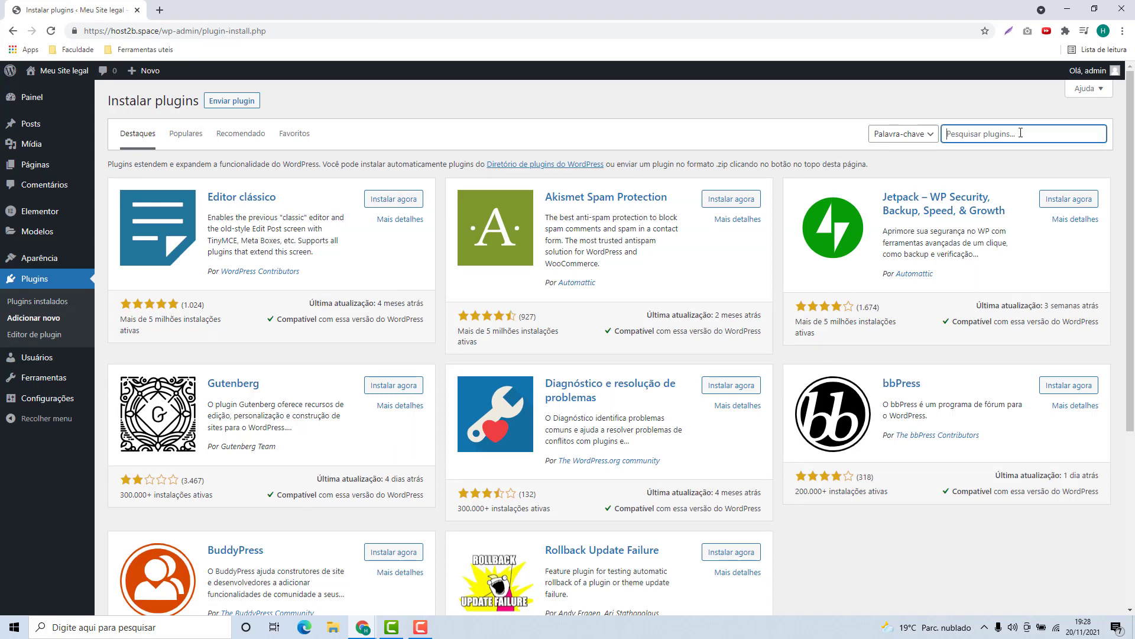
type("W3 Total Cache")
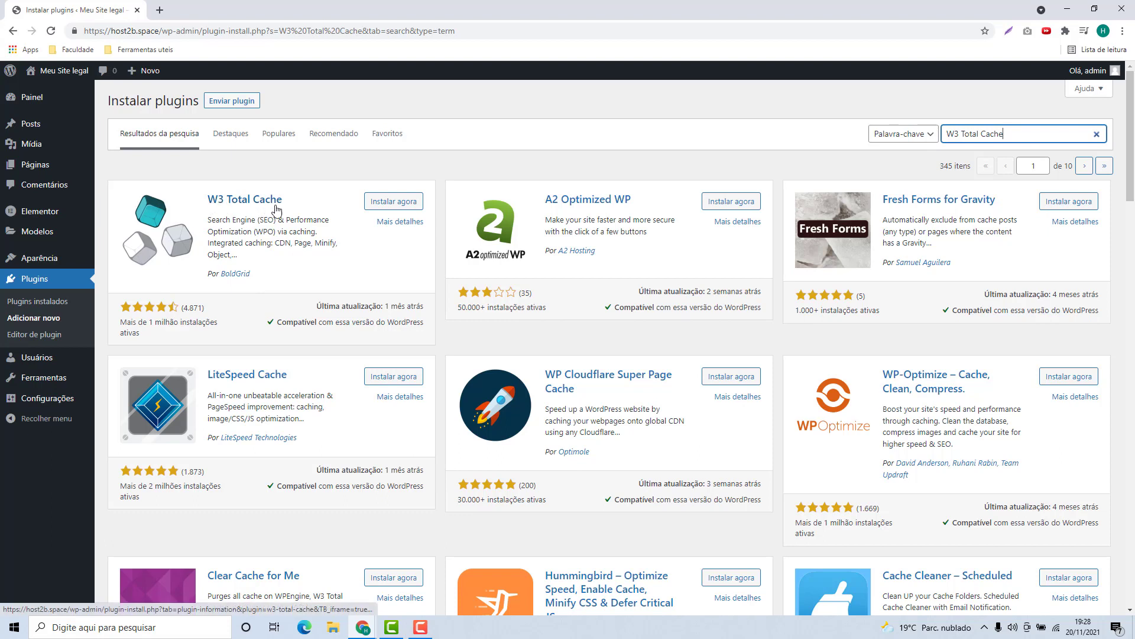
left_click(396, 202)
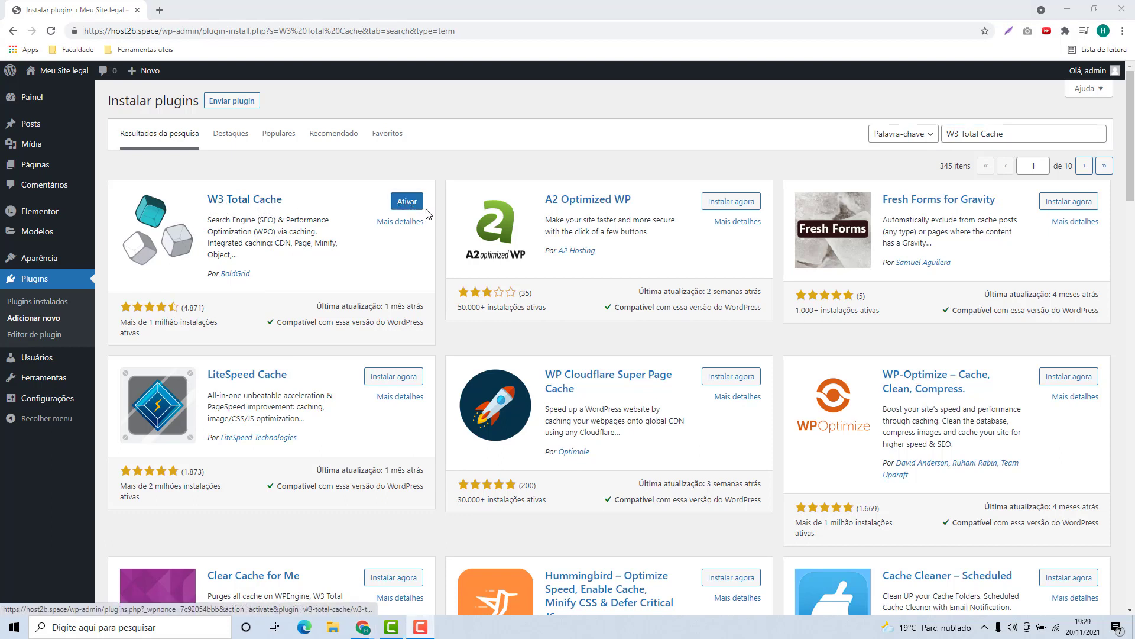
left_click(406, 204)
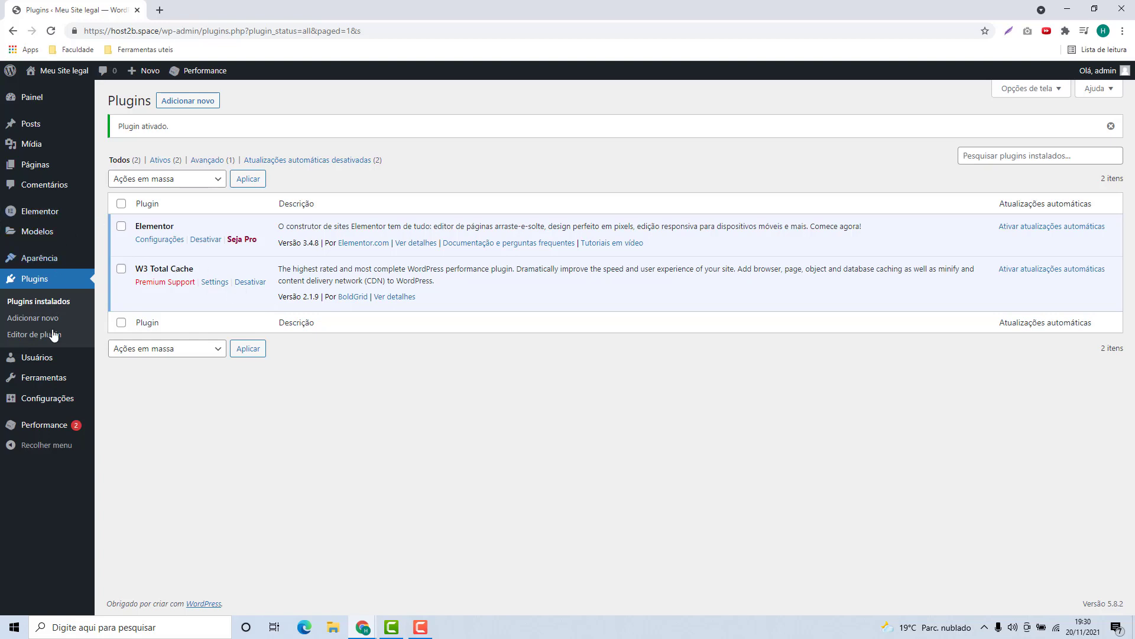
- Skip the W3 Total Cache setup guide and open the plugin's General Settings
mouse_move(71, 427)
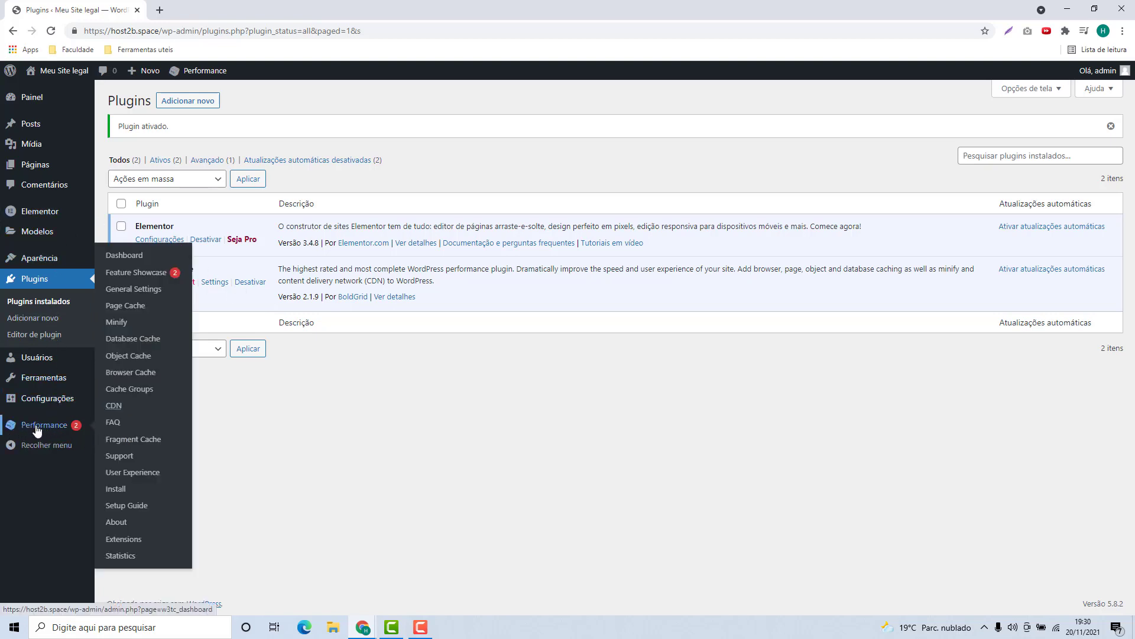
left_click(37, 430)
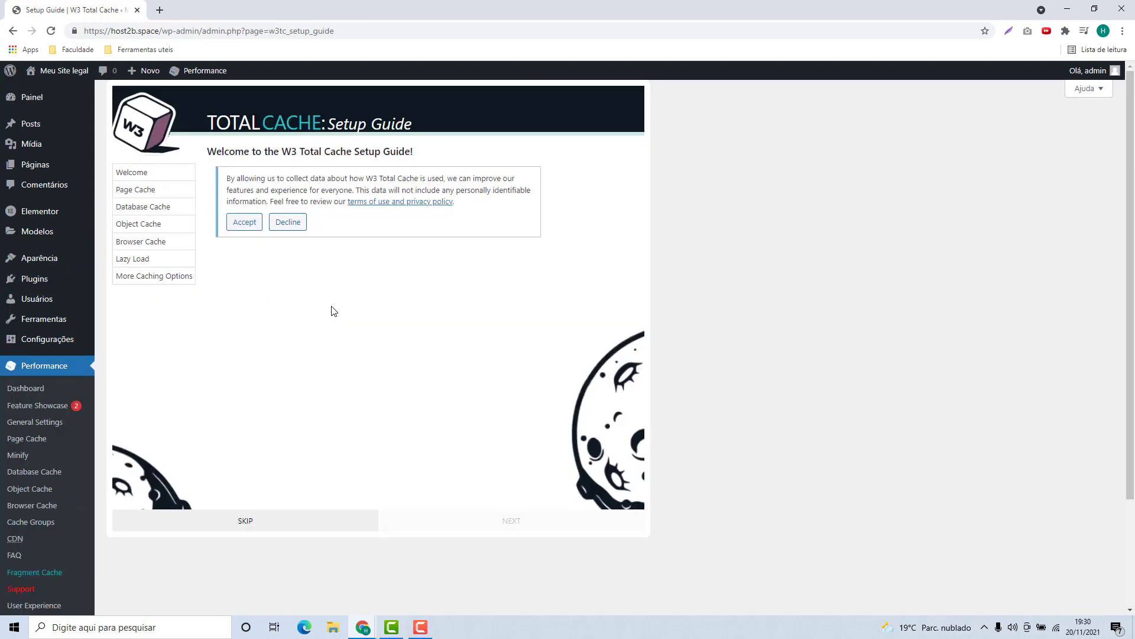
left_click(239, 526)
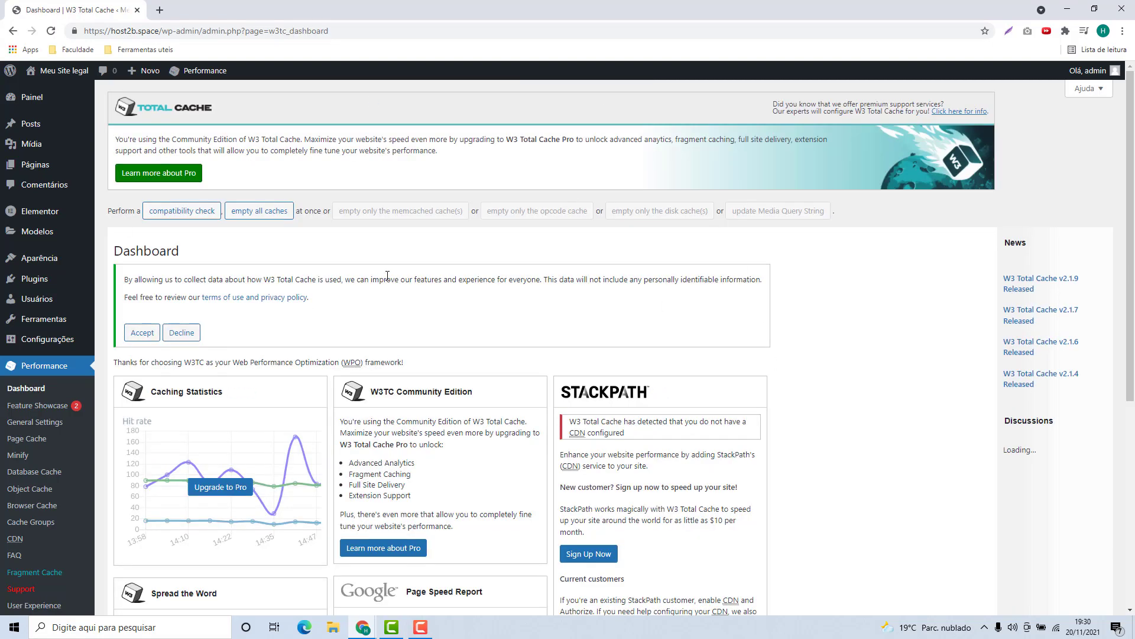
scroll(388, 309, "down", 6)
scroll(391, 352, "up", 6)
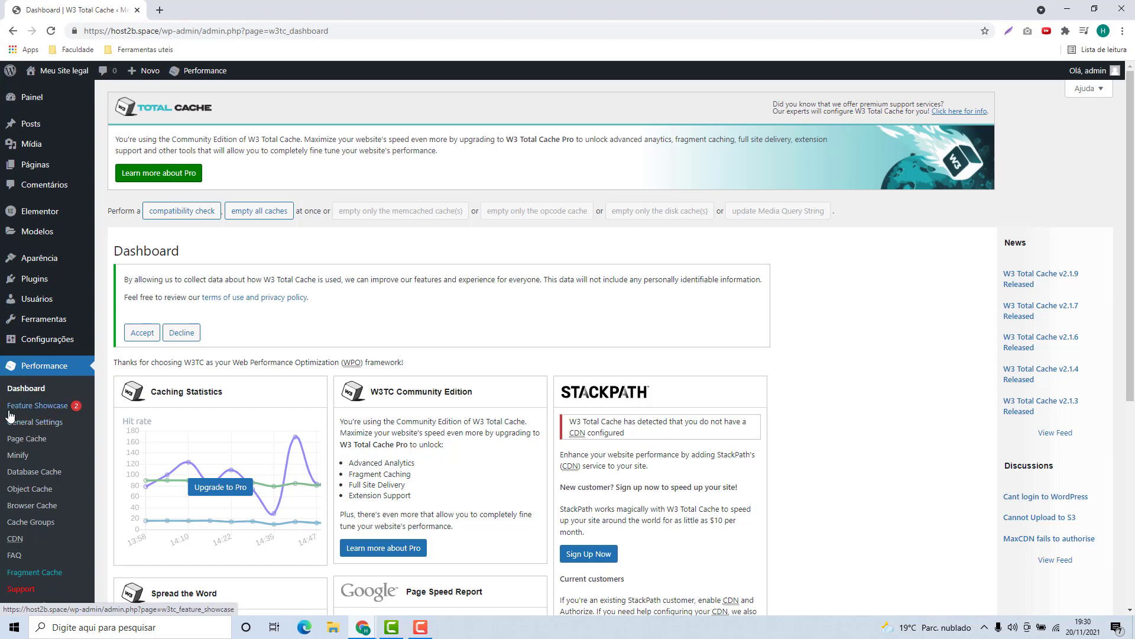
left_click(41, 425)
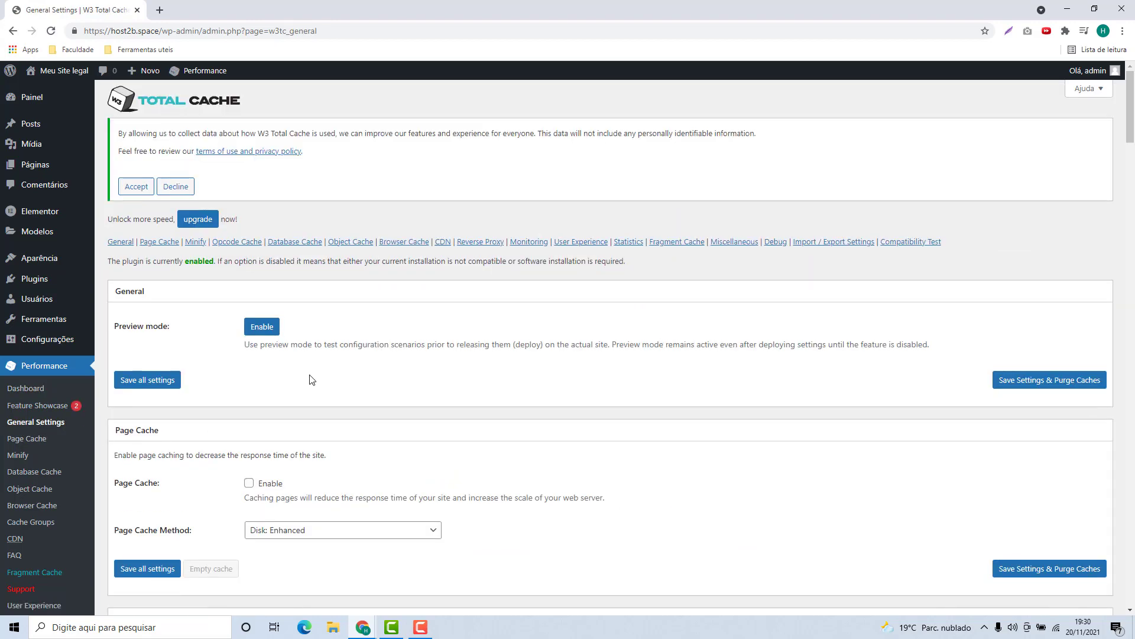
- Enable Page Cache with the Disk: Enhanced method and save all settings
scroll(275, 244, "down", 2)
scroll(275, 245, "down", 15)
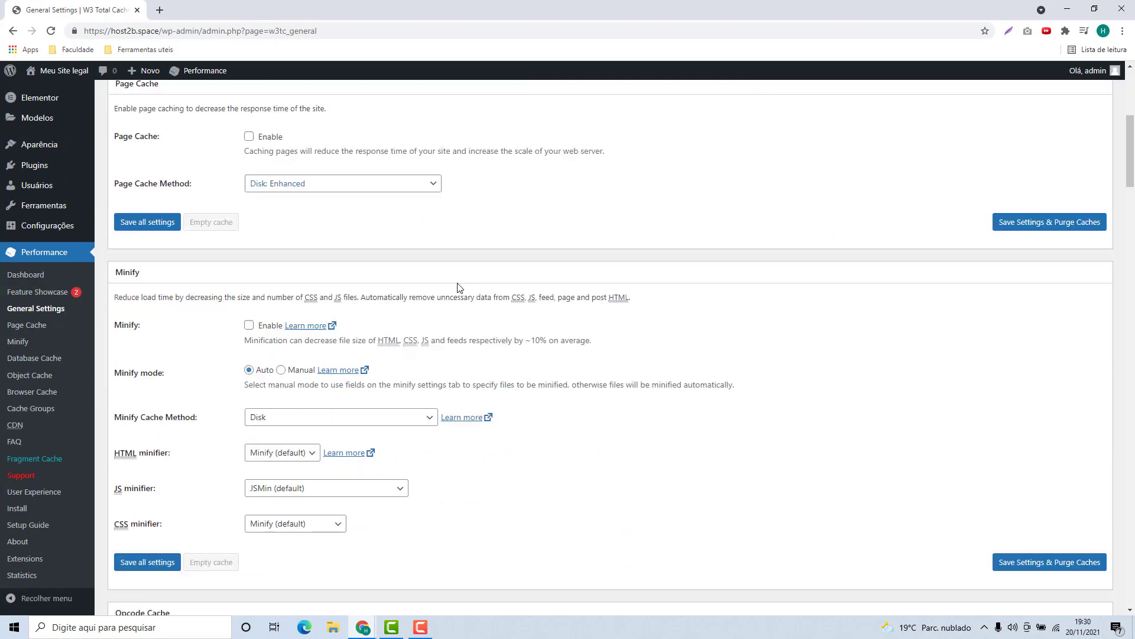
scroll(327, 469, "down", 16)
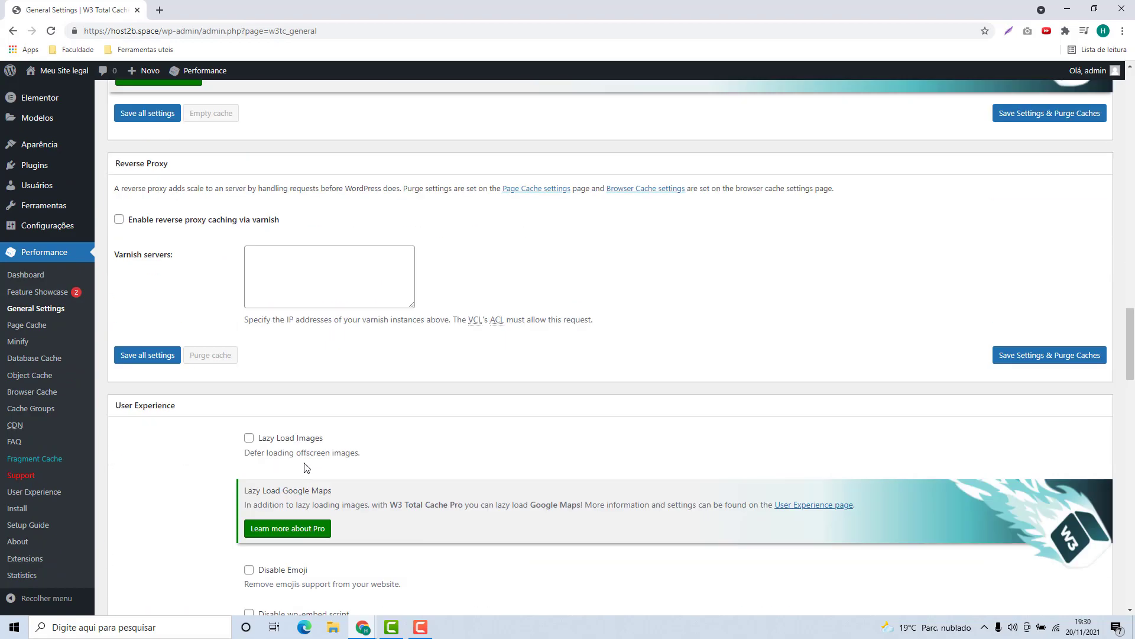
scroll(175, 429, "up", 1)
scroll(176, 430, "up", 20)
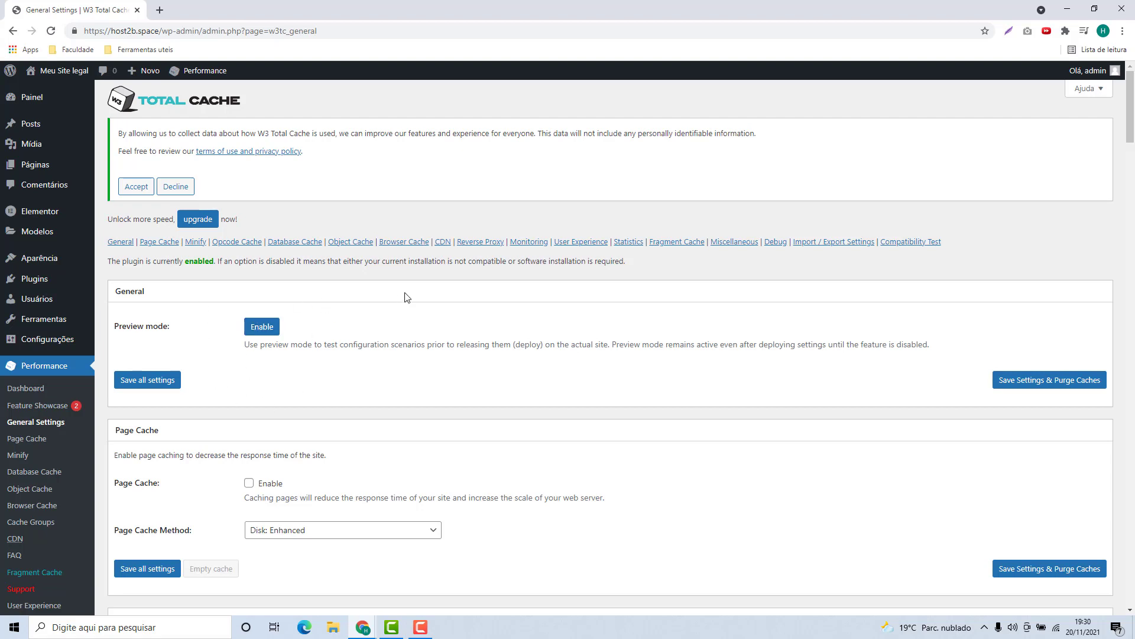
scroll(221, 268, "down", 2)
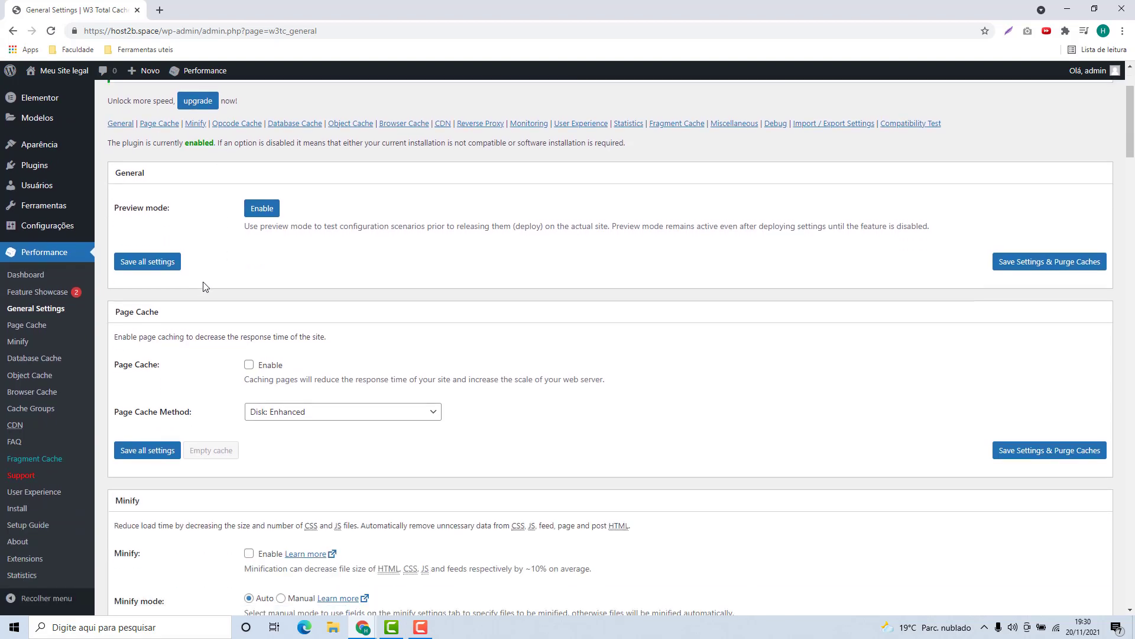
scroll(205, 287, "down", 1)
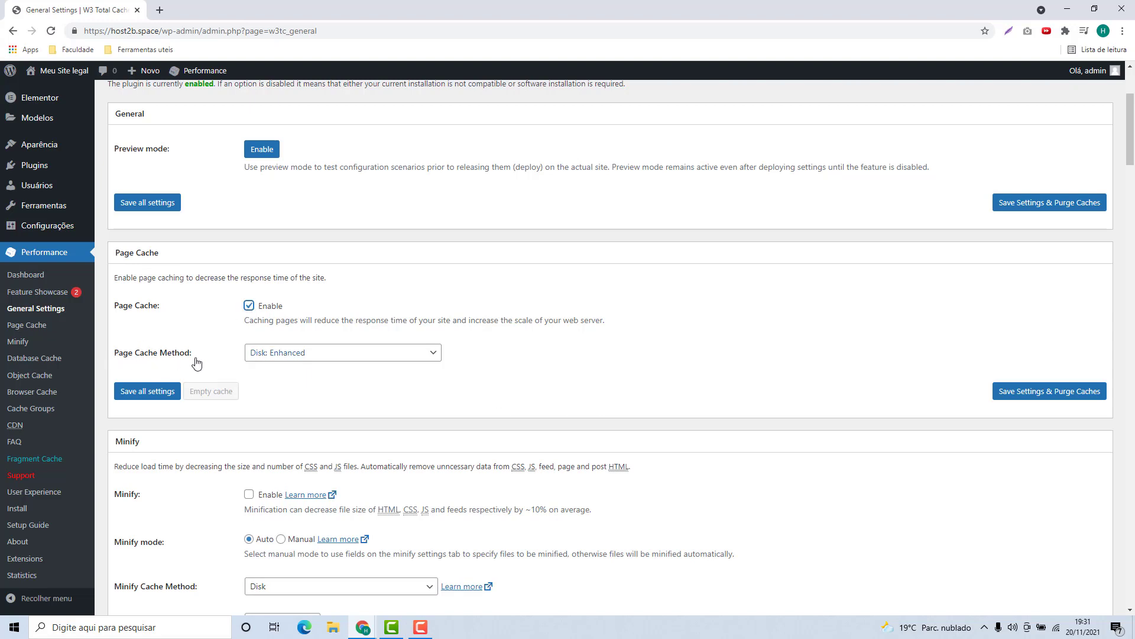
left_click(250, 362)
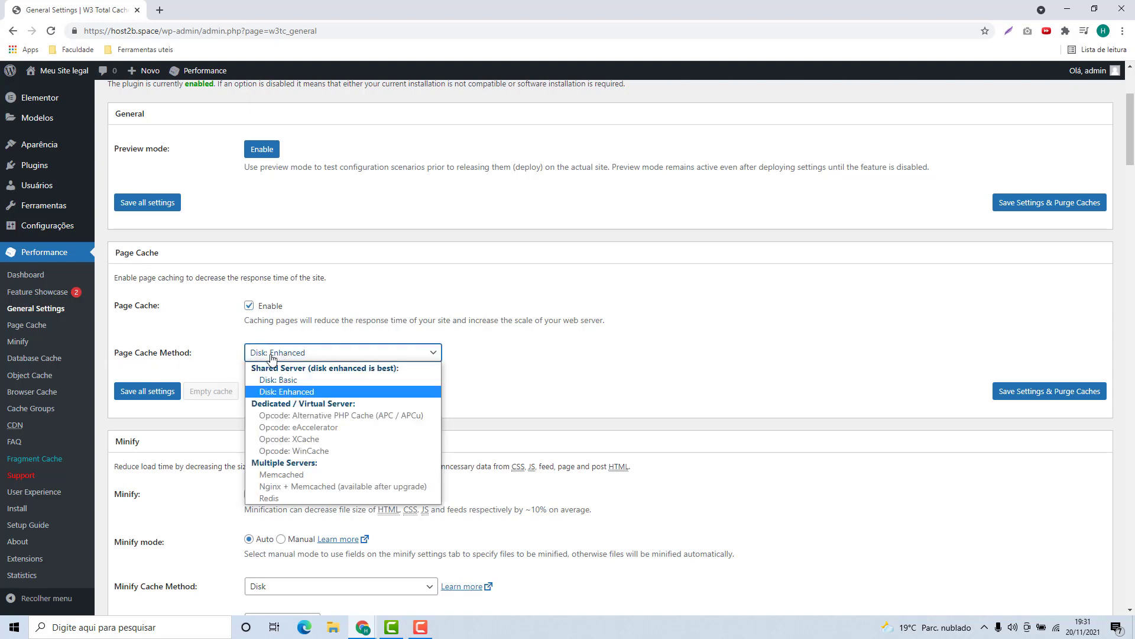
left_click(270, 354)
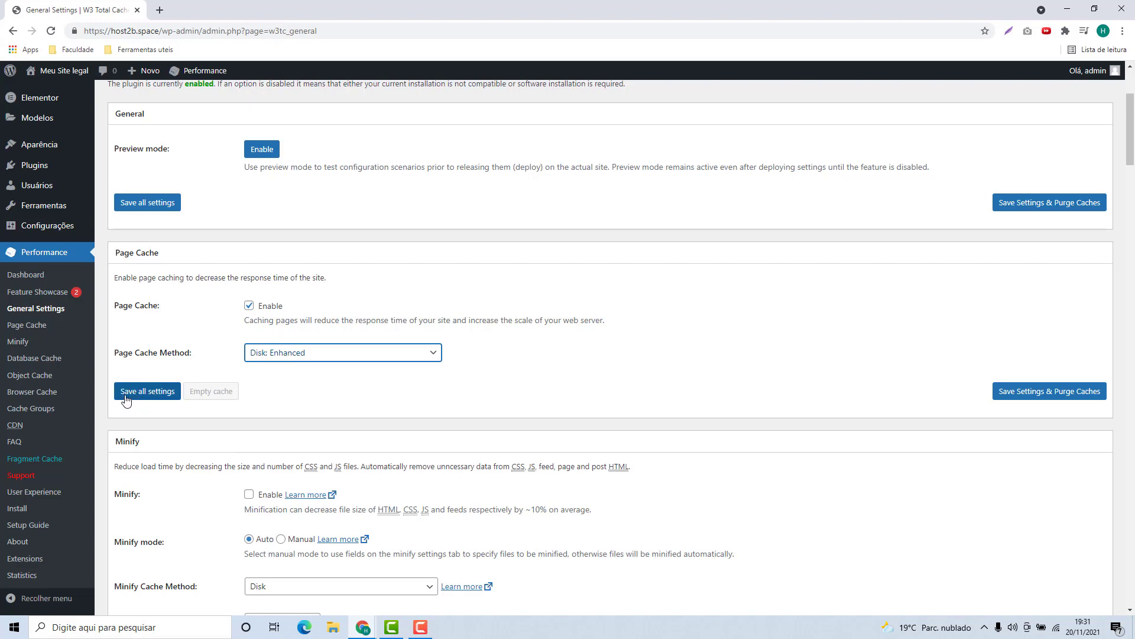
left_click(153, 398)
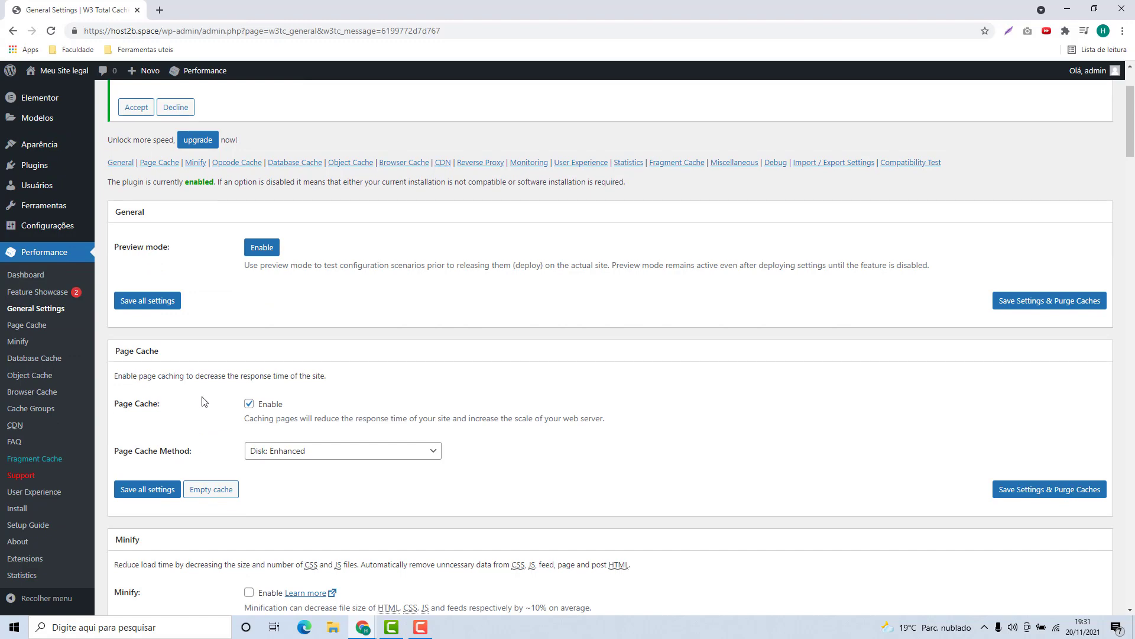
- Enable Minify, accept its risk notice, keep Disk as the minify cache method, and save all settings
scroll(204, 399, "down", 3)
scroll(202, 379, "down", 1)
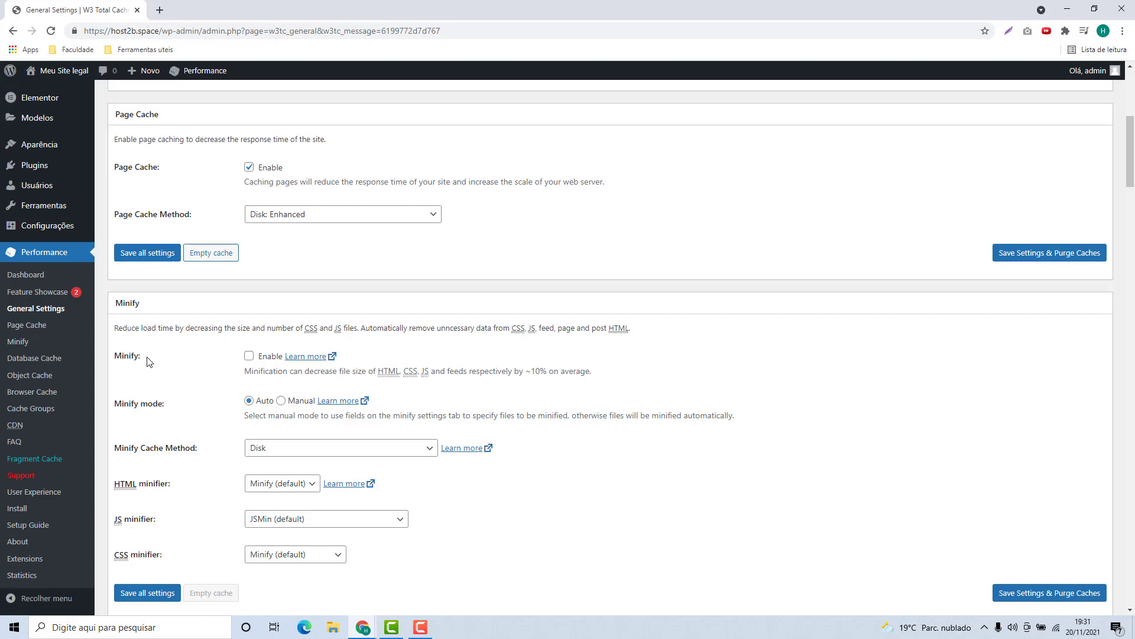
left_click(249, 356)
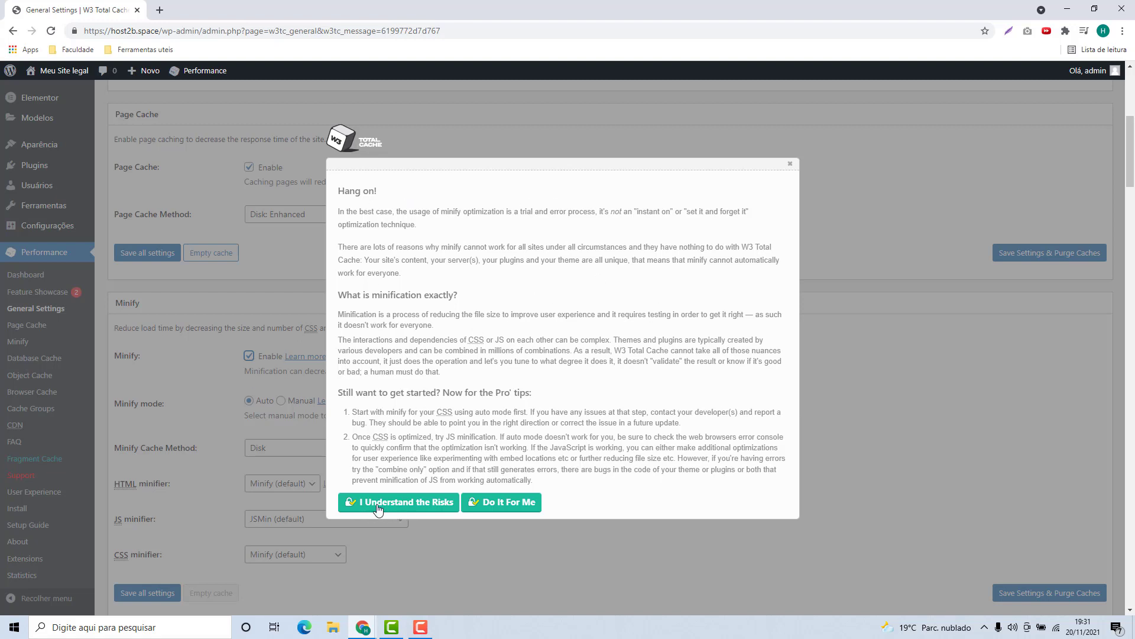
left_click(425, 507)
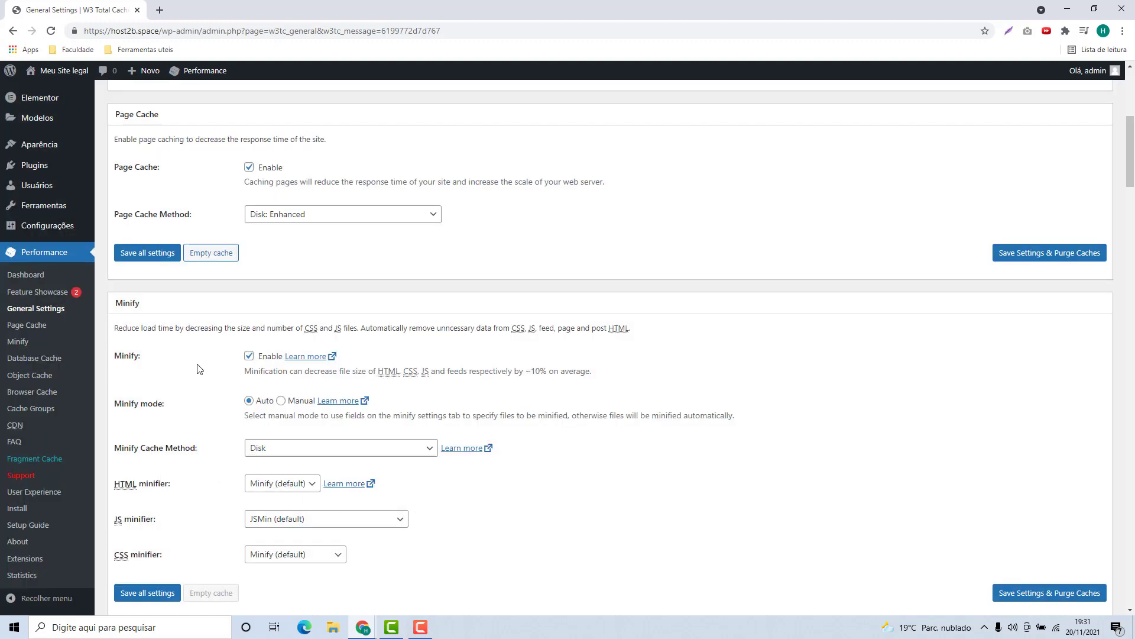
scroll(201, 369, "down", 1)
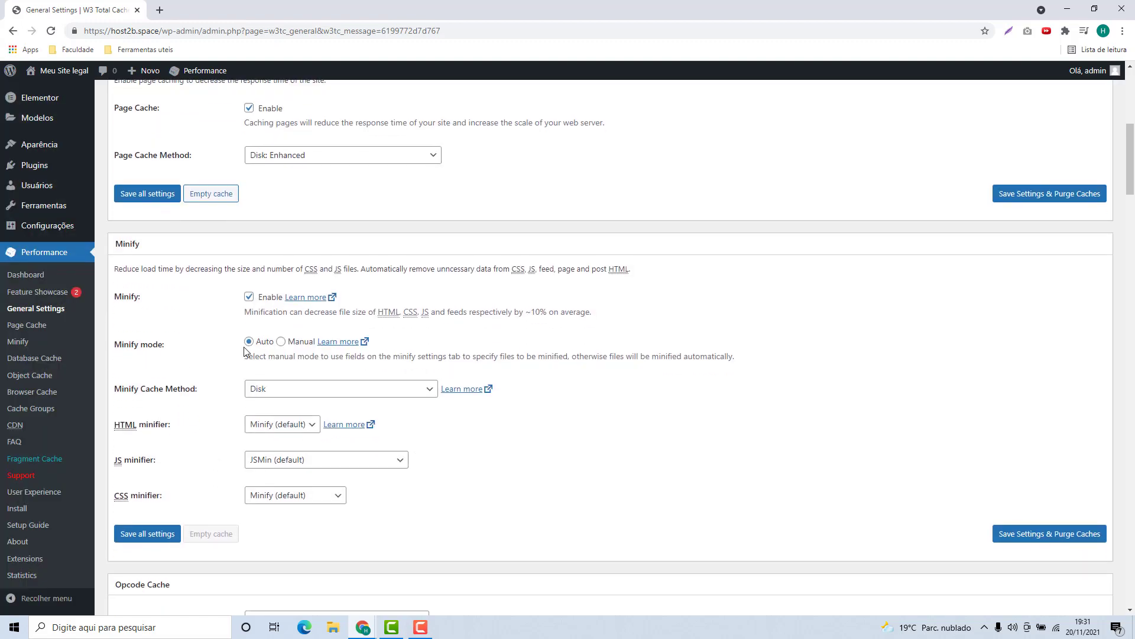
left_click(272, 396)
left_click(270, 396)
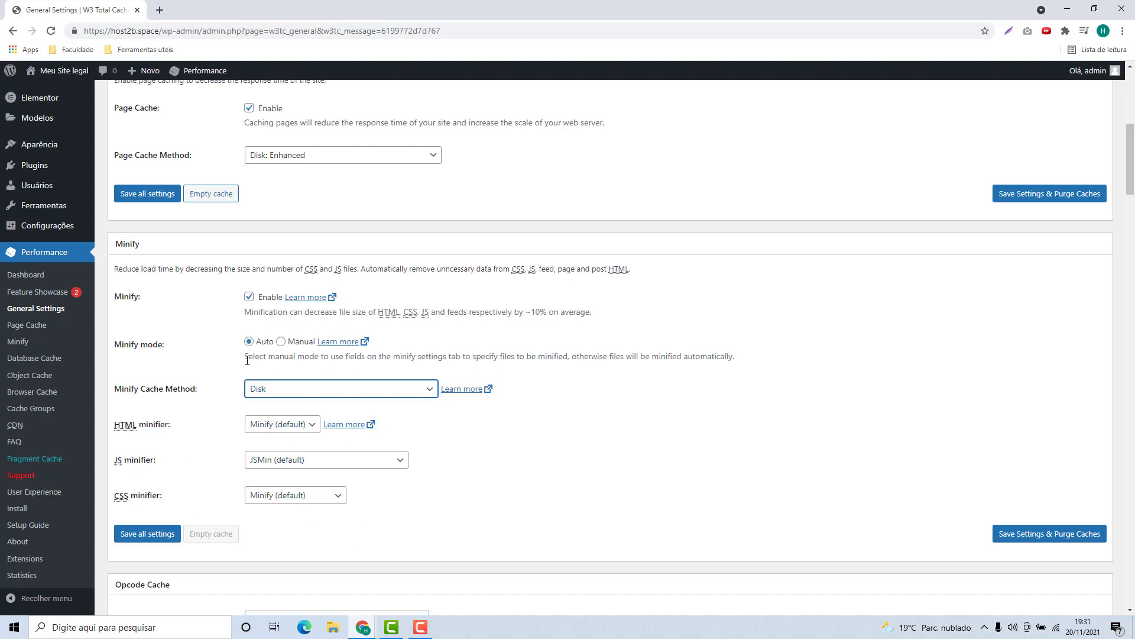
left_click(131, 543)
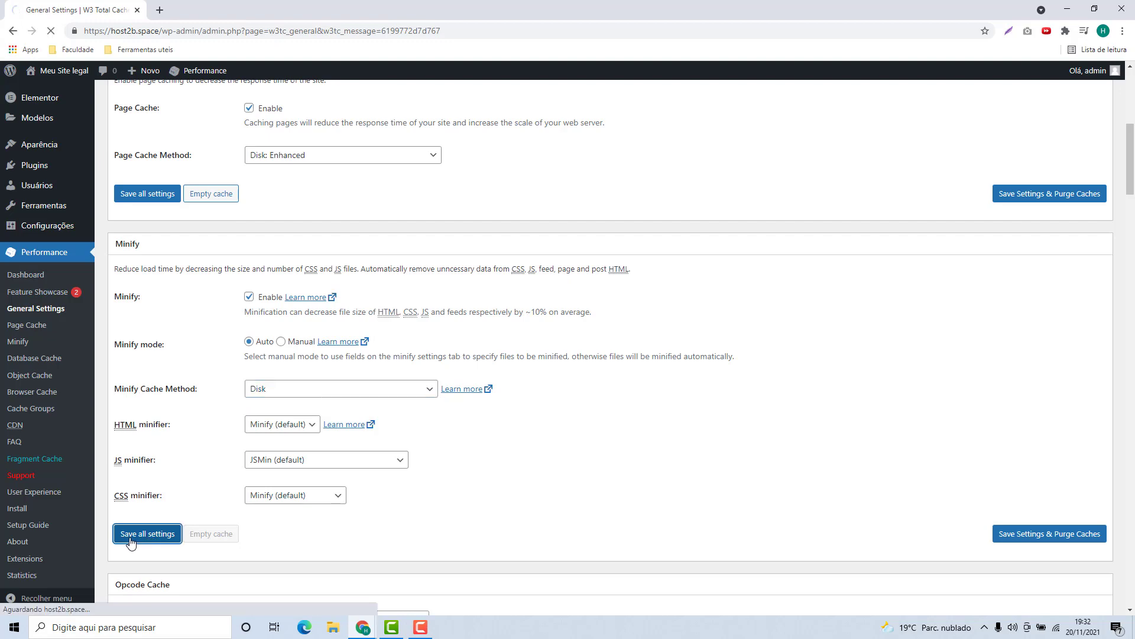
- Enable Database Cache with the Disk method and save all settings
scroll(206, 353, "down", 7)
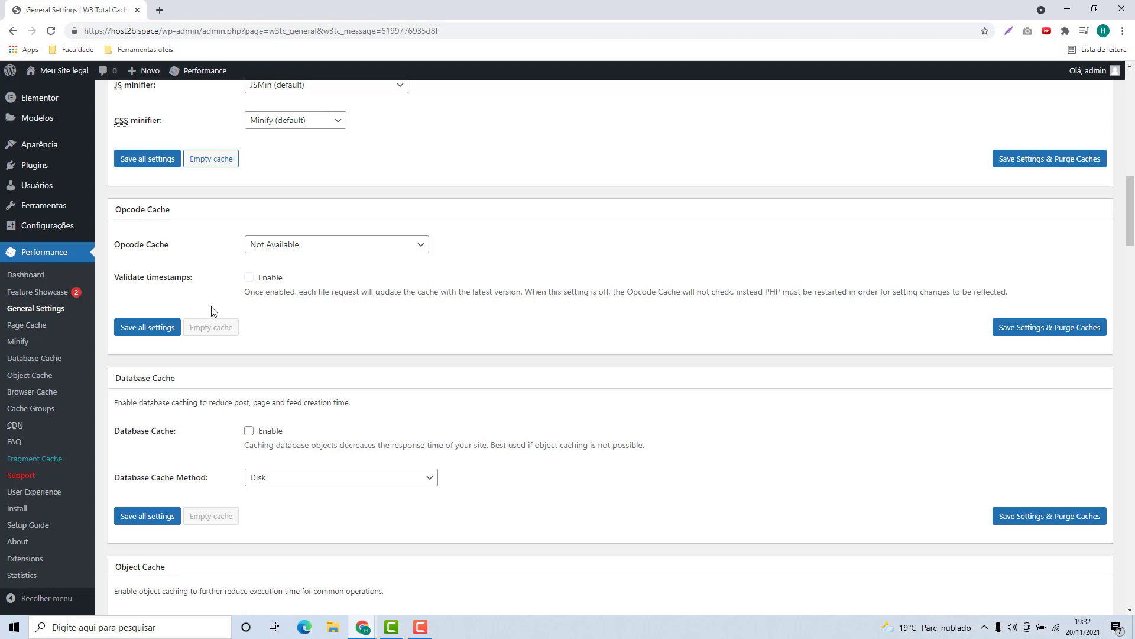
scroll(214, 277, "down", 2)
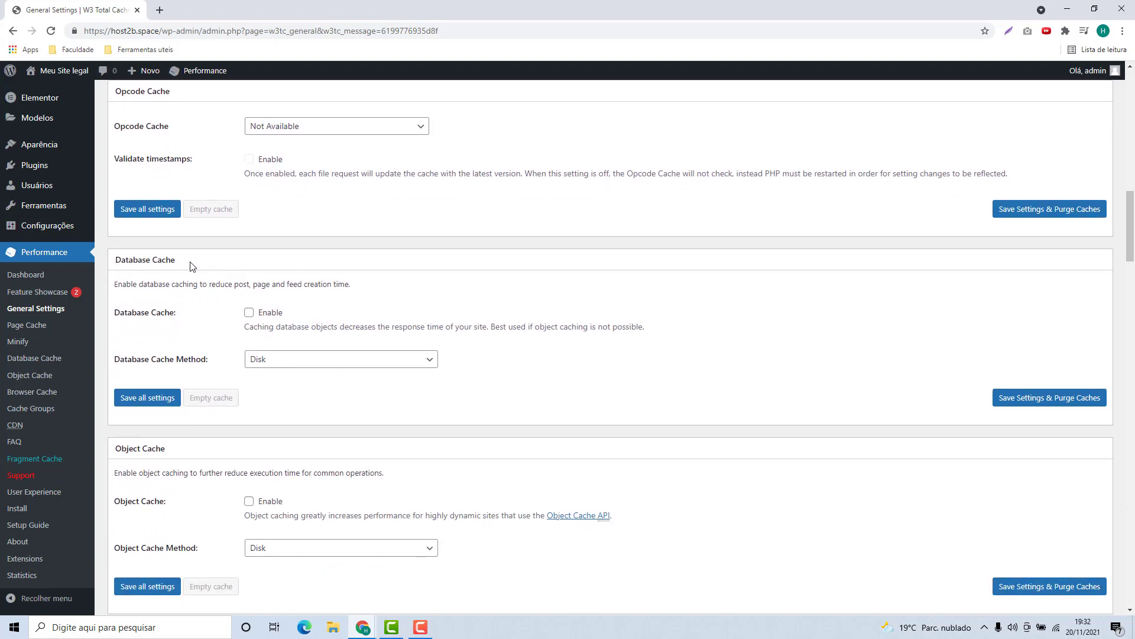
left_click(249, 314)
left_click(255, 359)
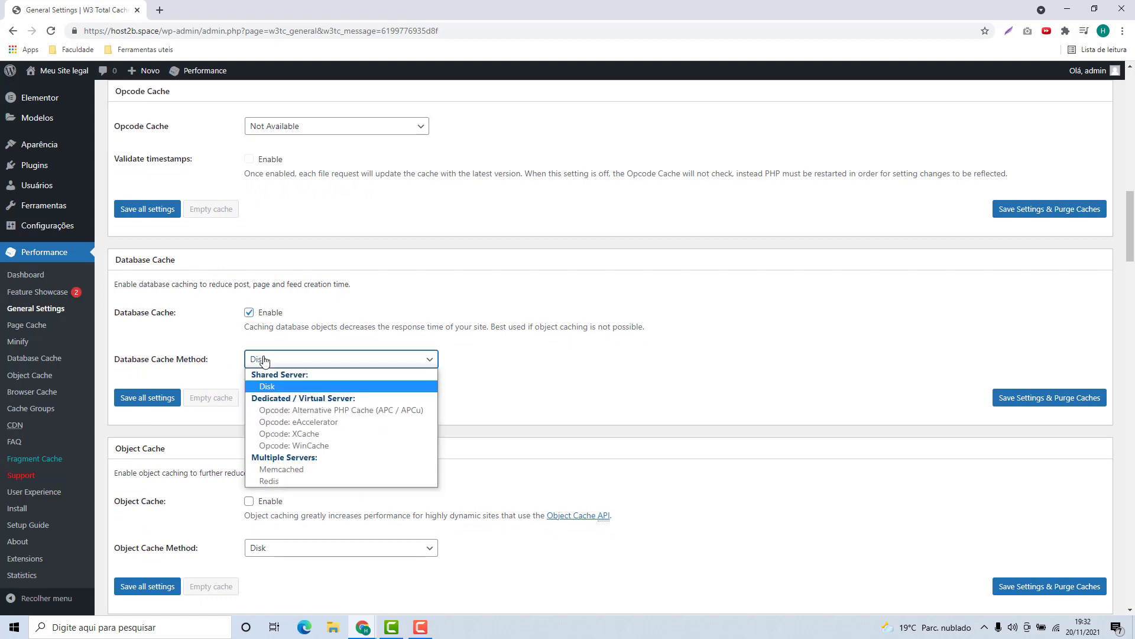
left_click(264, 386)
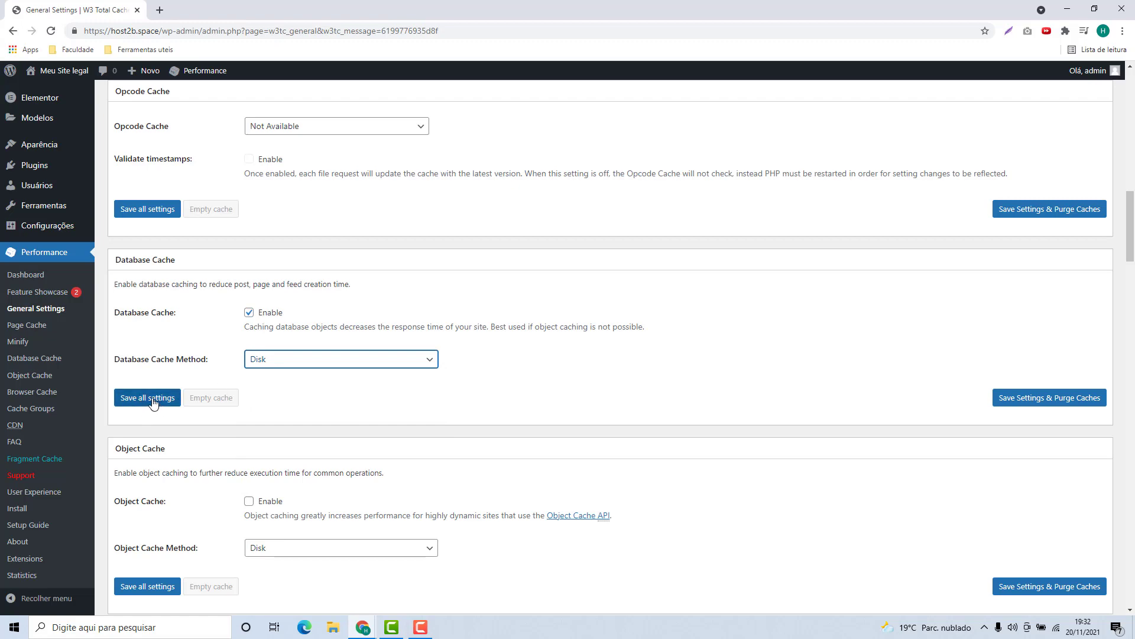
left_click(153, 403)
- Enable Object Cache in the General Settings and save all settings
scroll(151, 399, "down", 12)
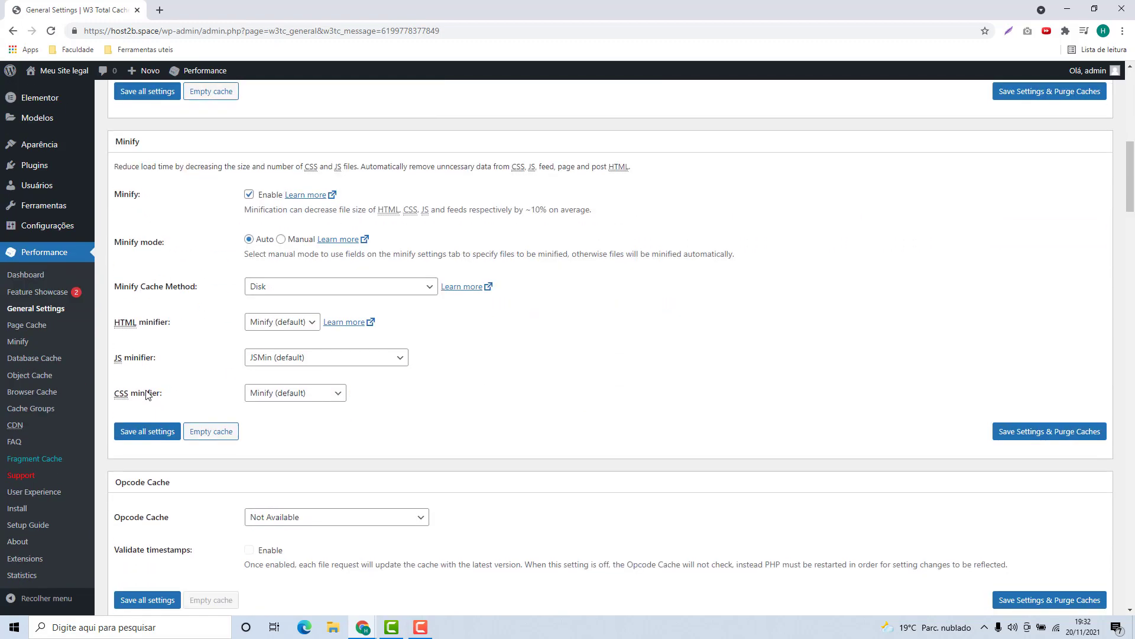
scroll(147, 395, "down", 8)
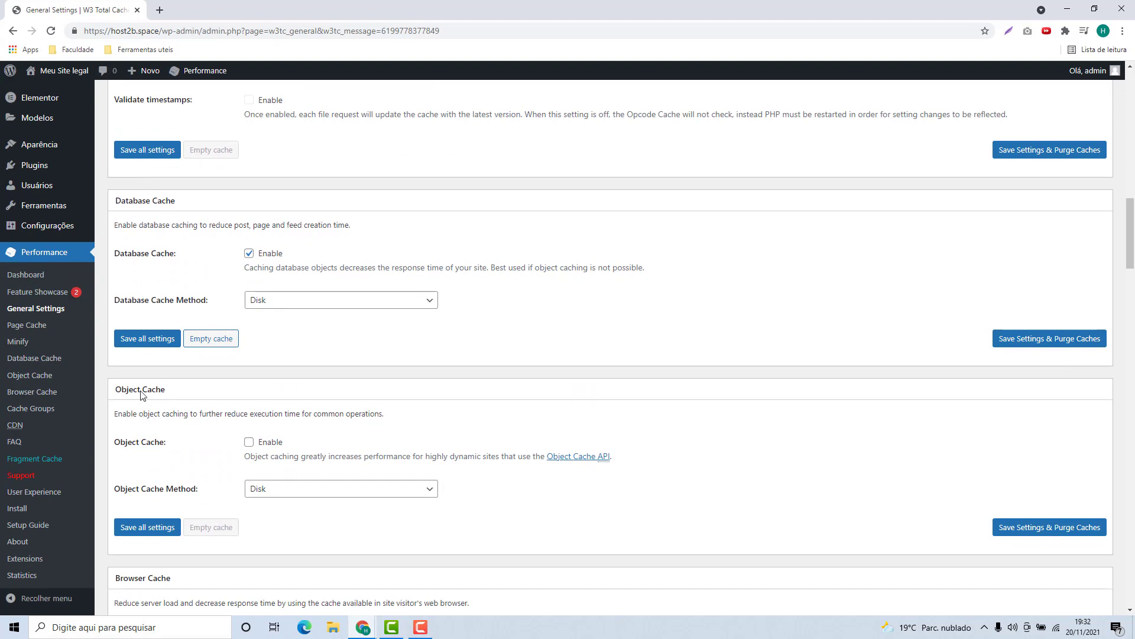
left_click(249, 443)
scroll(226, 432, "down", 1)
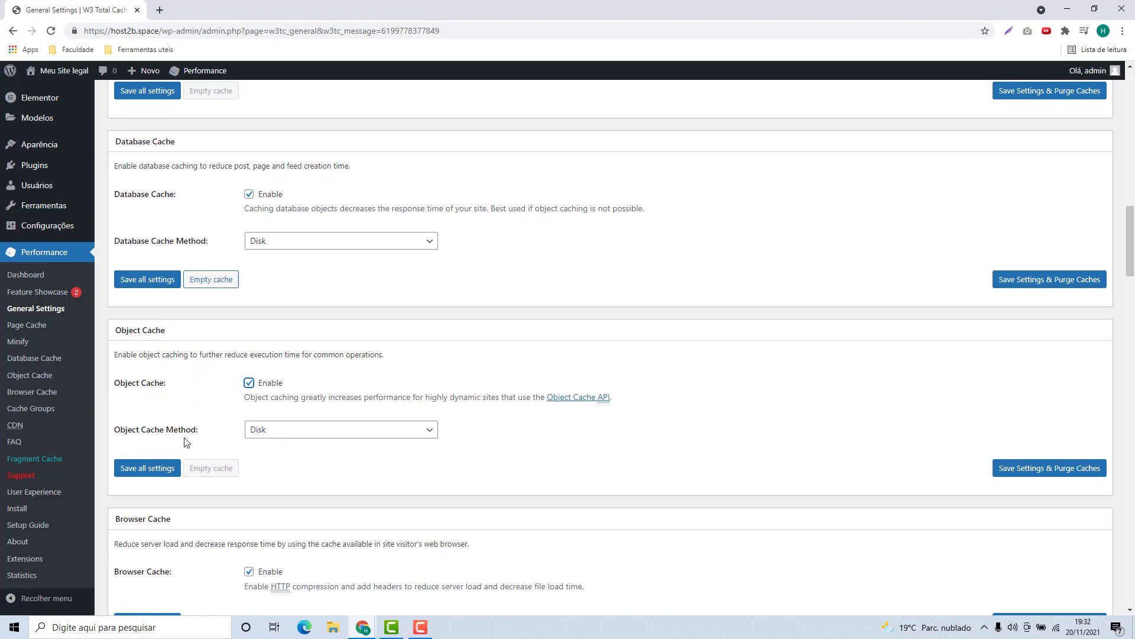
left_click(148, 467)
- Review the Browser Cache and CDN sections of the General Settings
scroll(203, 367, "down", 15)
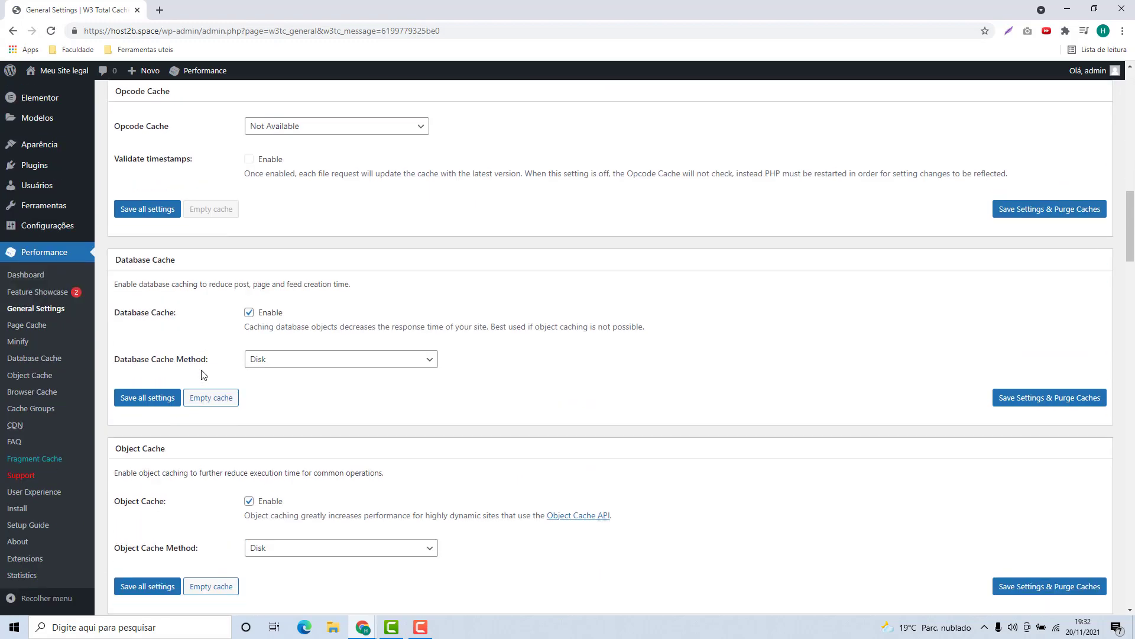
scroll(203, 374, "down", 8)
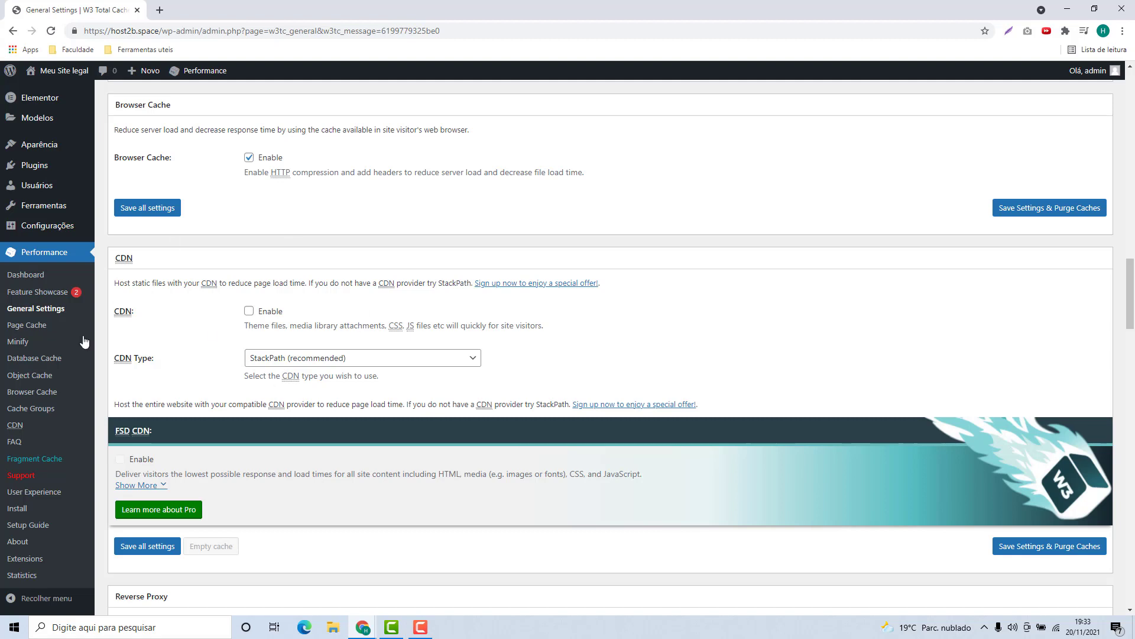
- Enable Lazy Load Images in the User Experience section of the General Settings and save all settings
scroll(200, 326, "down", 1)
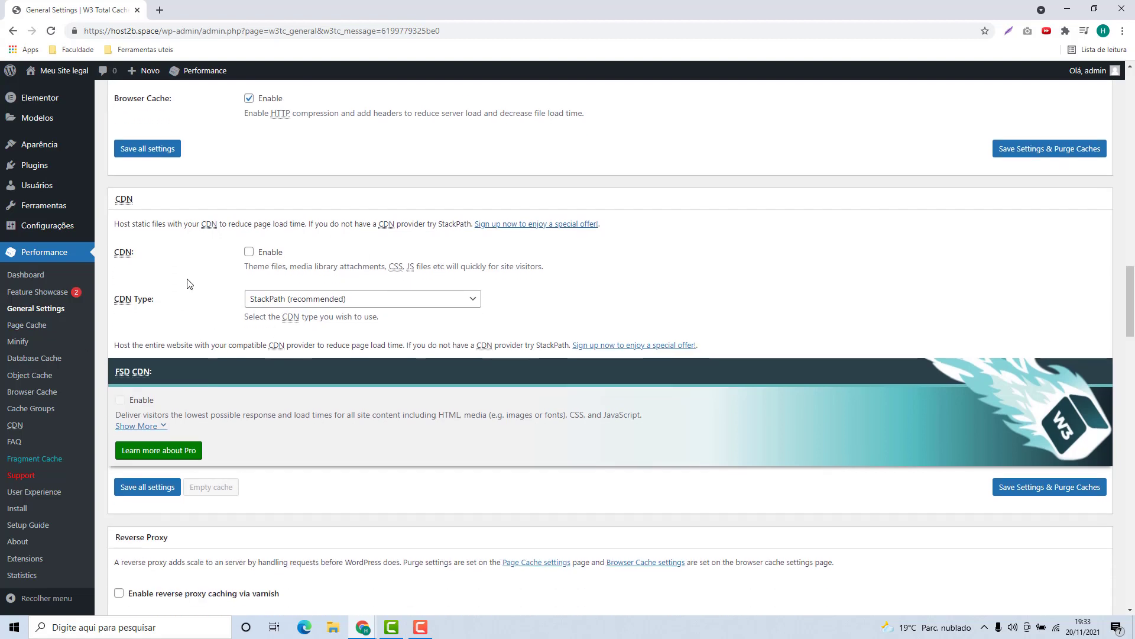
scroll(183, 278, "down", 4)
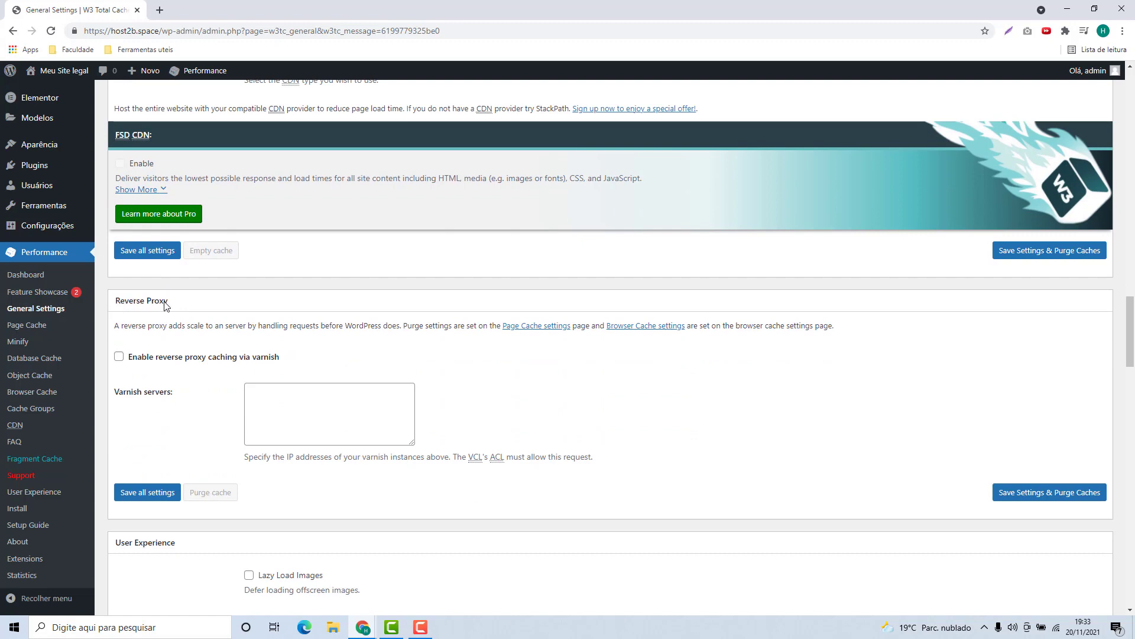
scroll(154, 284, "down", 5)
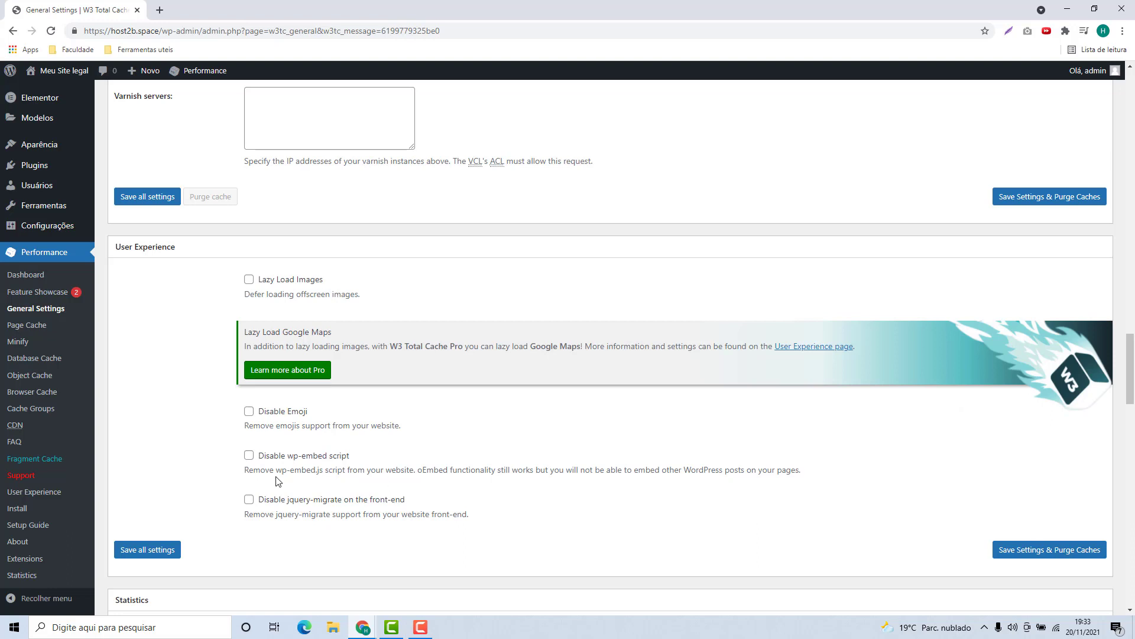
left_click(249, 279)
left_click(131, 553)
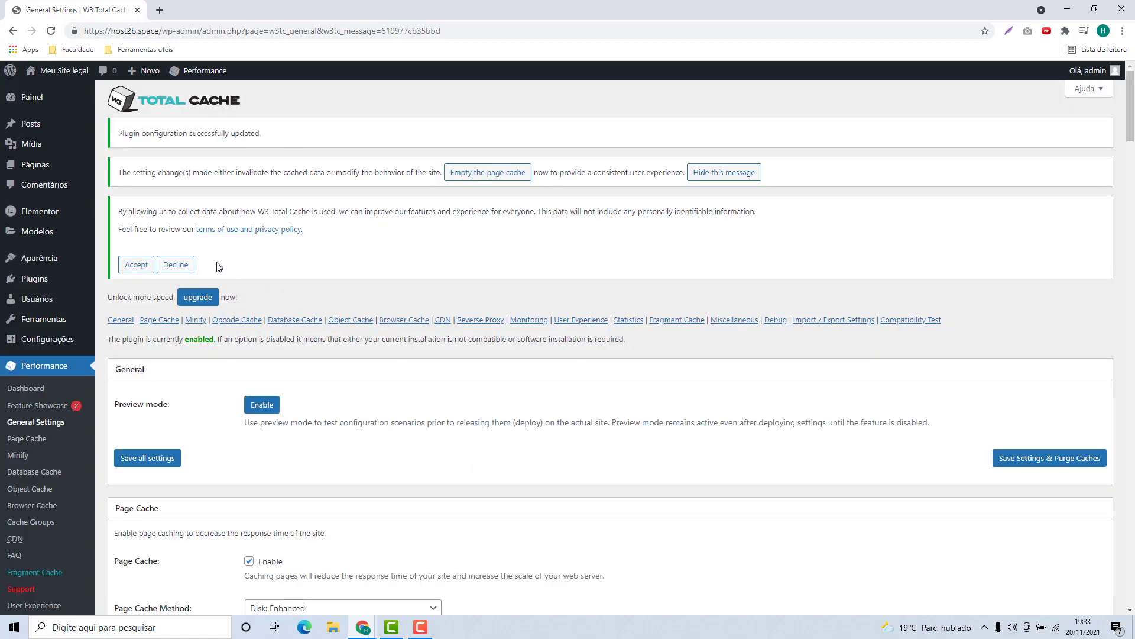
- Review the remaining General Settings sections, from Statistics, Fragment Cache and Licensing through Miscellaneous, Debug and Import / Export Settings
scroll(213, 263, "down", 20)
scroll(214, 268, "down", 20)
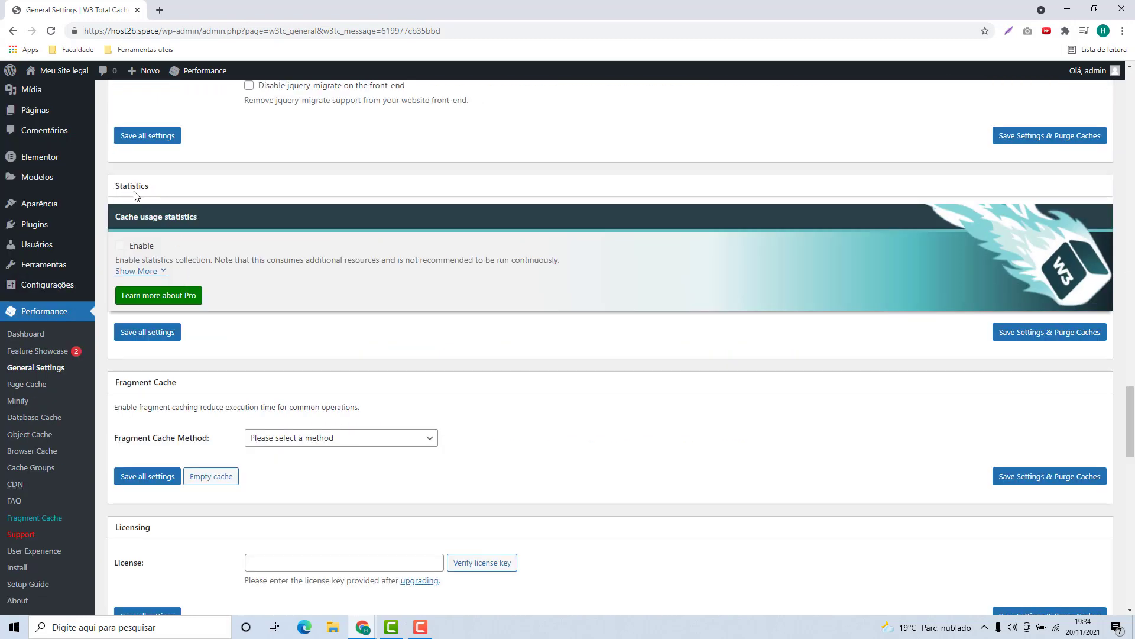
scroll(140, 237, "down", 1)
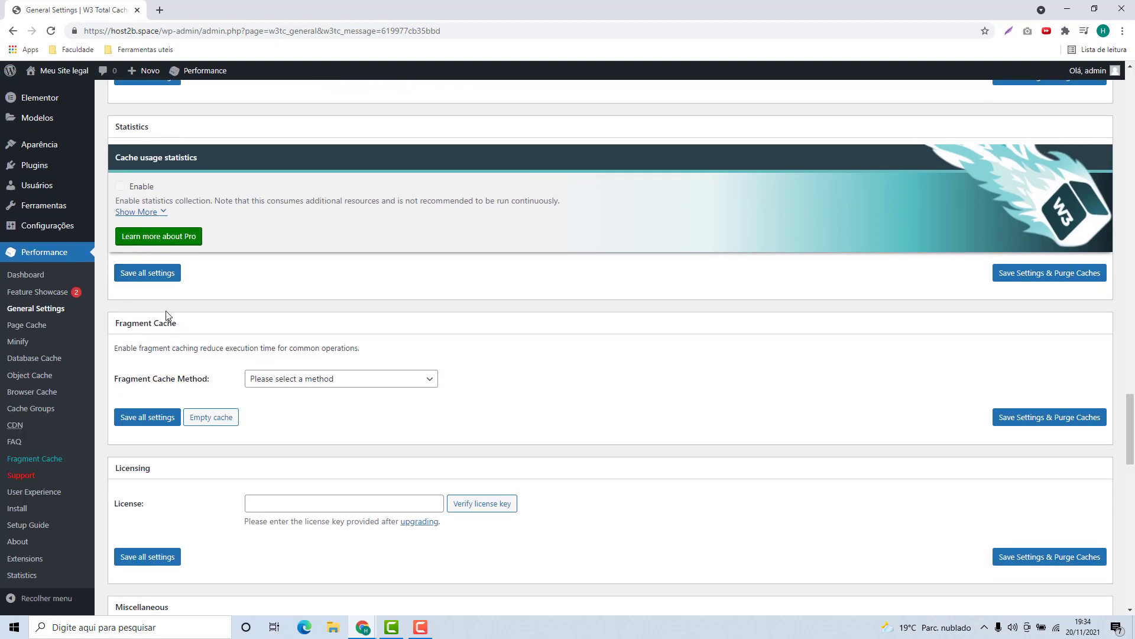
scroll(160, 331, "down", 2)
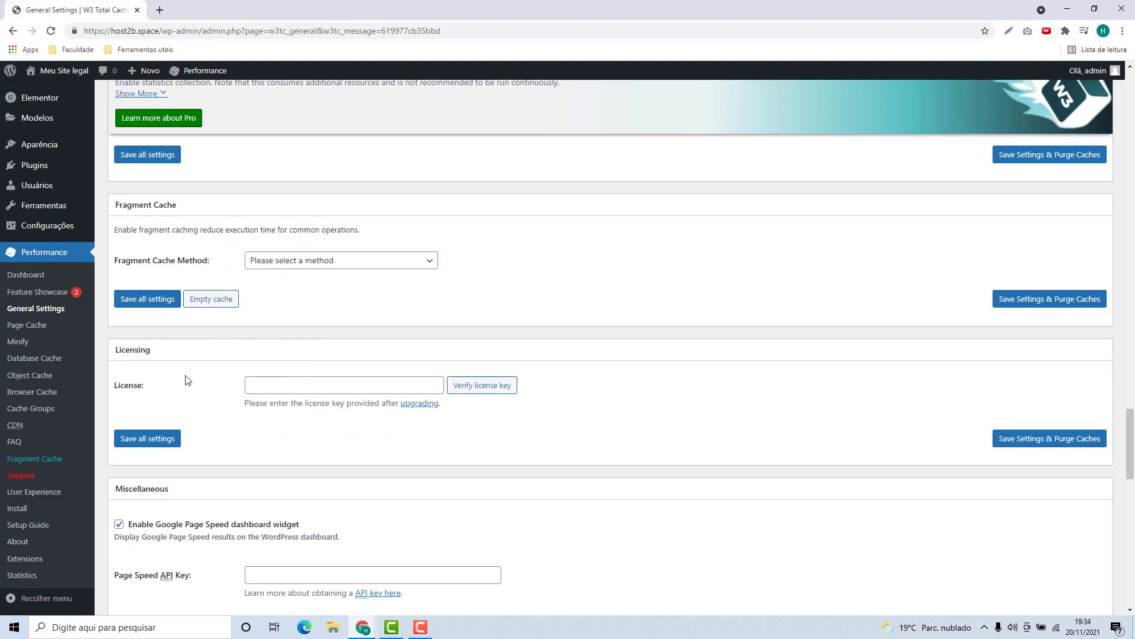
scroll(183, 382, "down", 3)
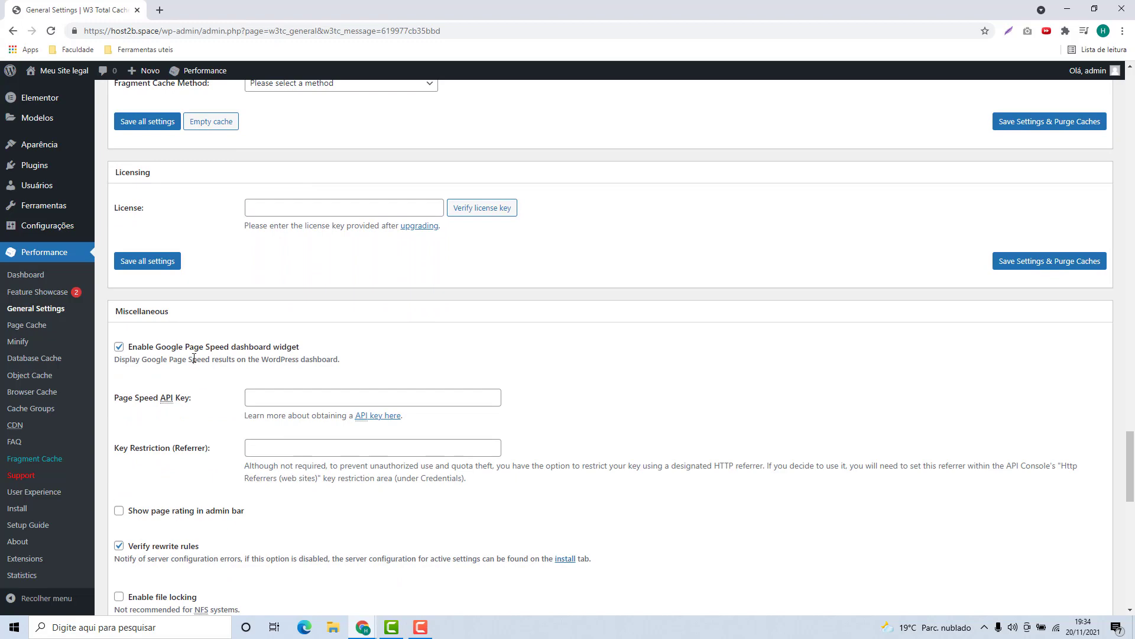
scroll(197, 328, "down", 5)
scroll(112, 319, "down", 3)
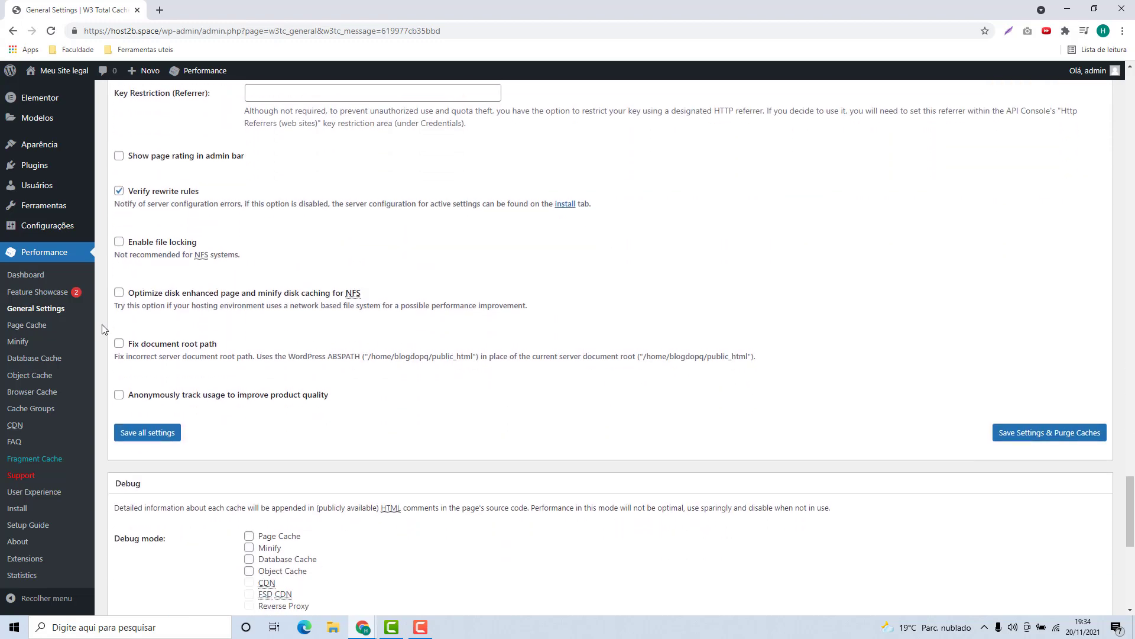
scroll(99, 337, "down", 5)
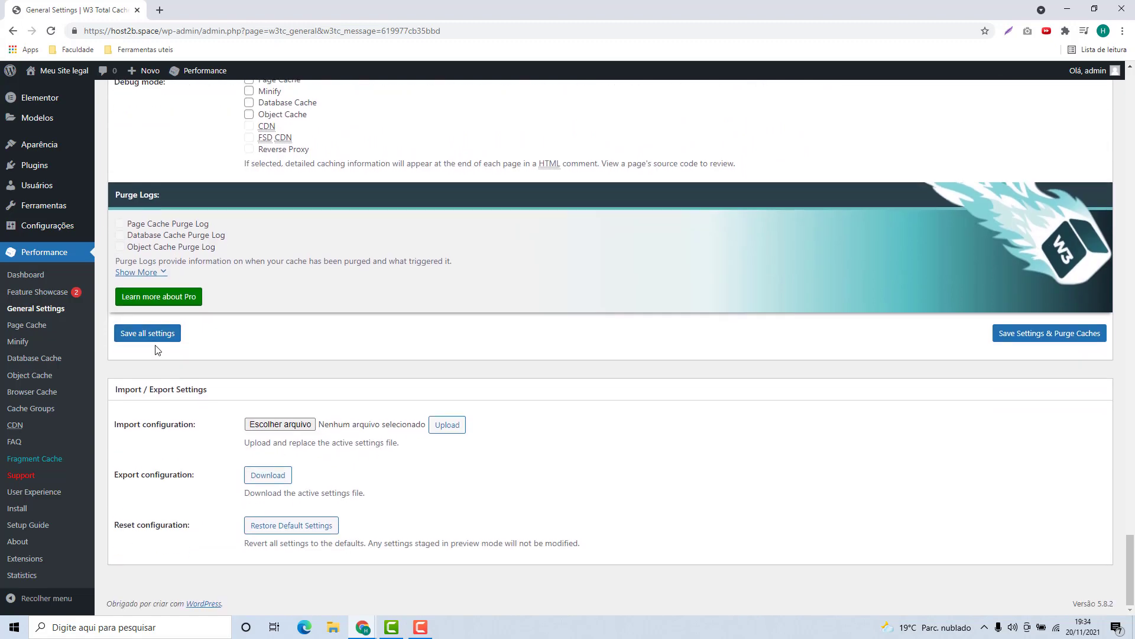
scroll(189, 546, "up", 20)
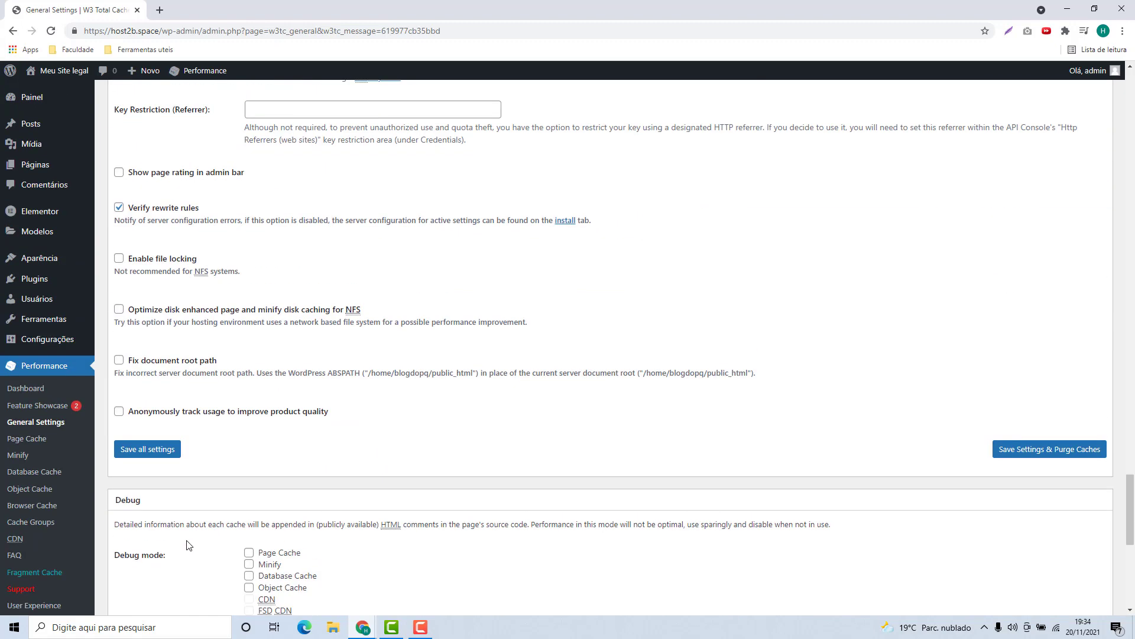
scroll(231, 348, "up", 20)
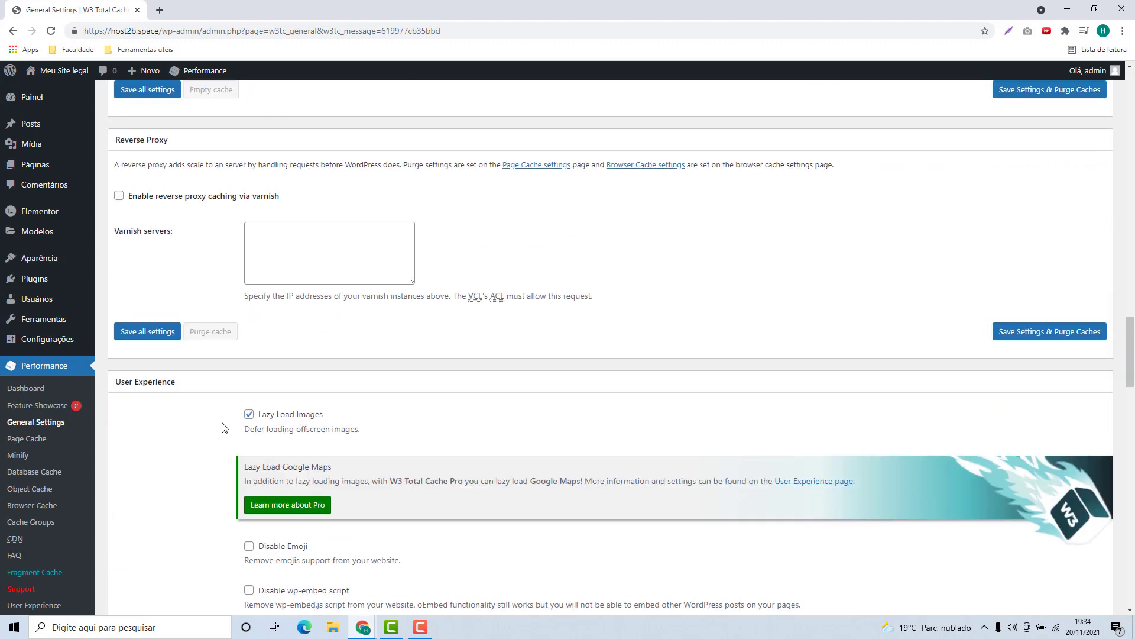
scroll(219, 447, "up", 4)
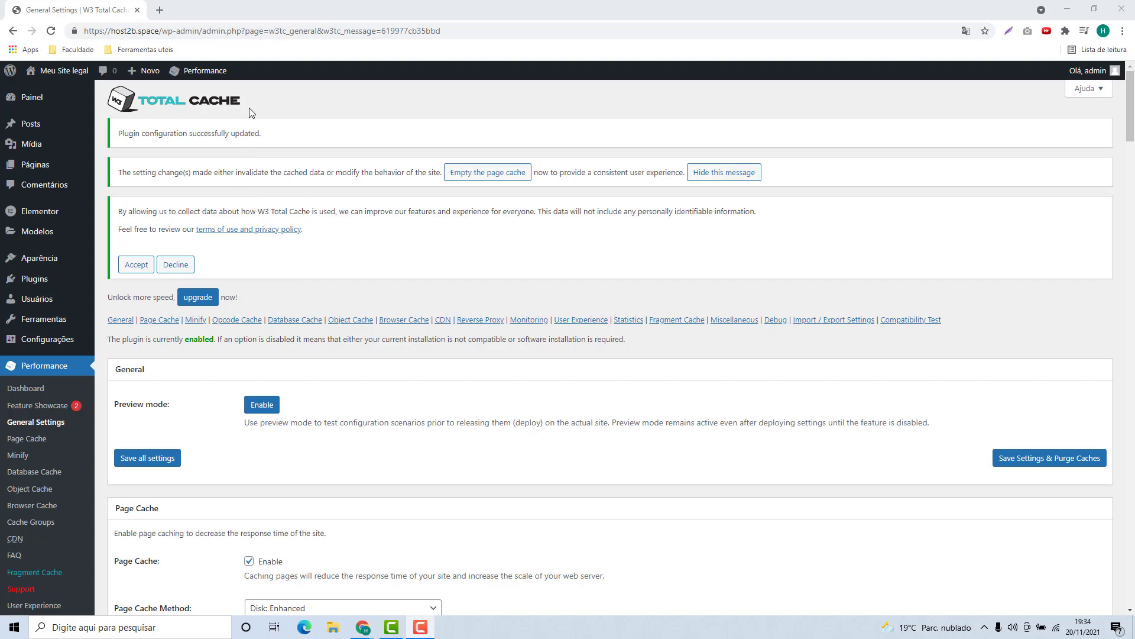
- Purge all of the site's caches with W3 Total Cache
mouse_move(216, 74)
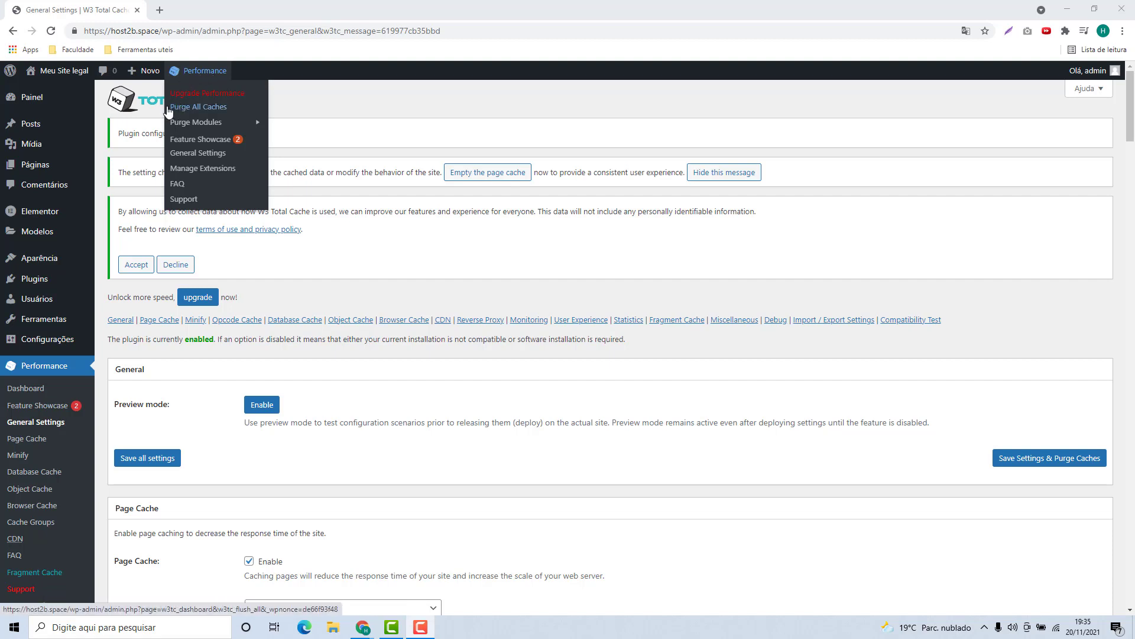
left_click(206, 113)
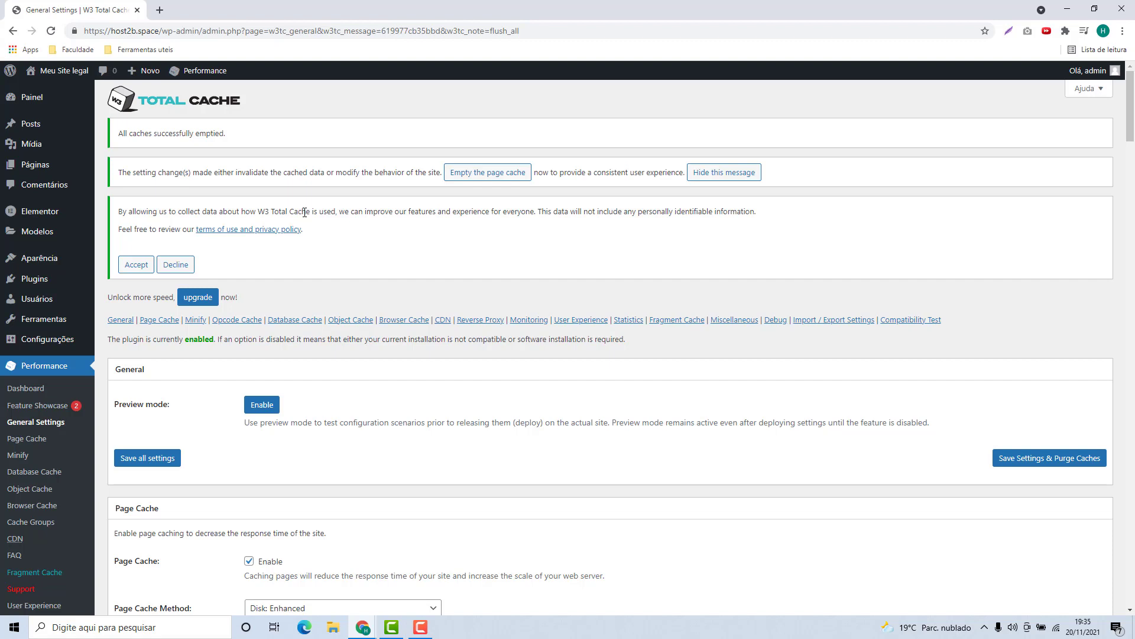
- Decline the usage data collection terms and hide the notice about setting changes invalidating cached data
left_click(176, 265)
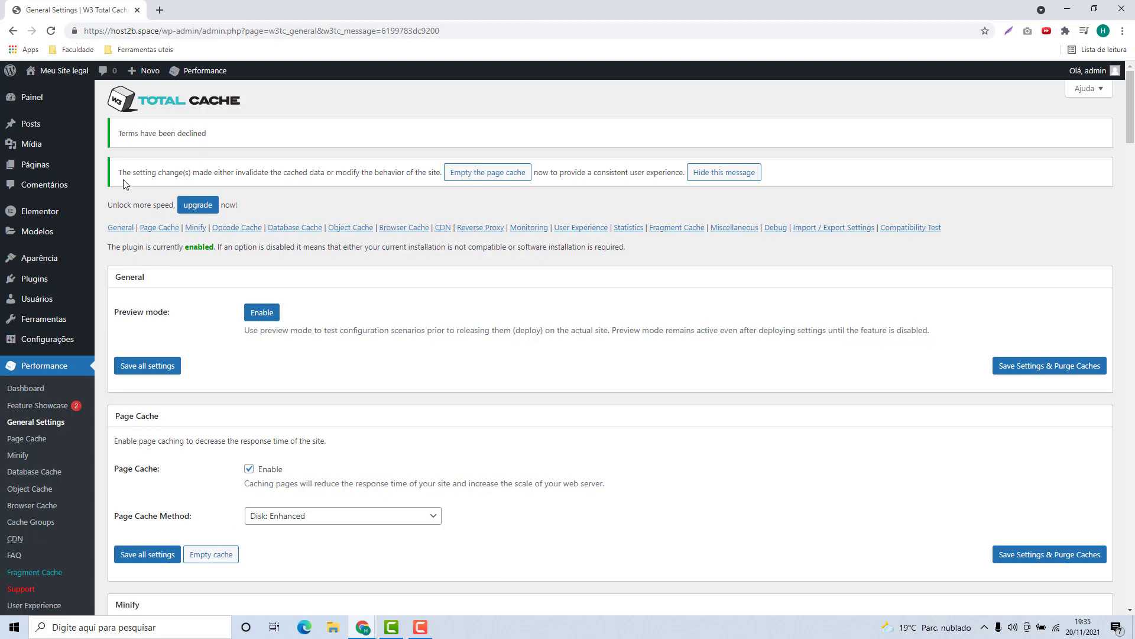
left_click_drag(119, 175, 291, 177)
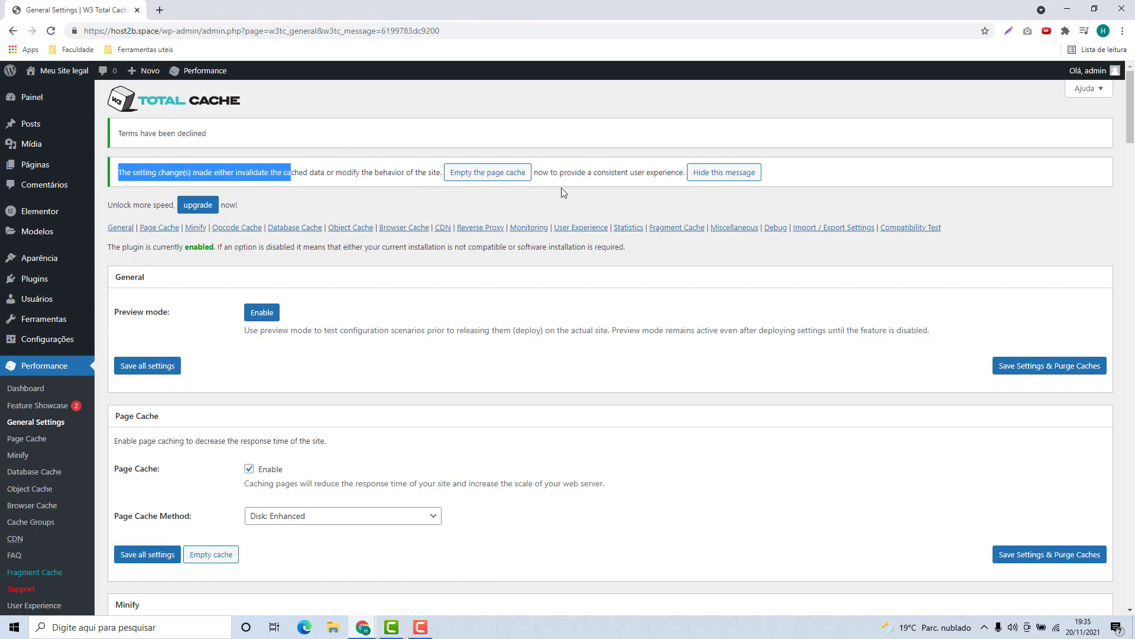
left_click(733, 175)
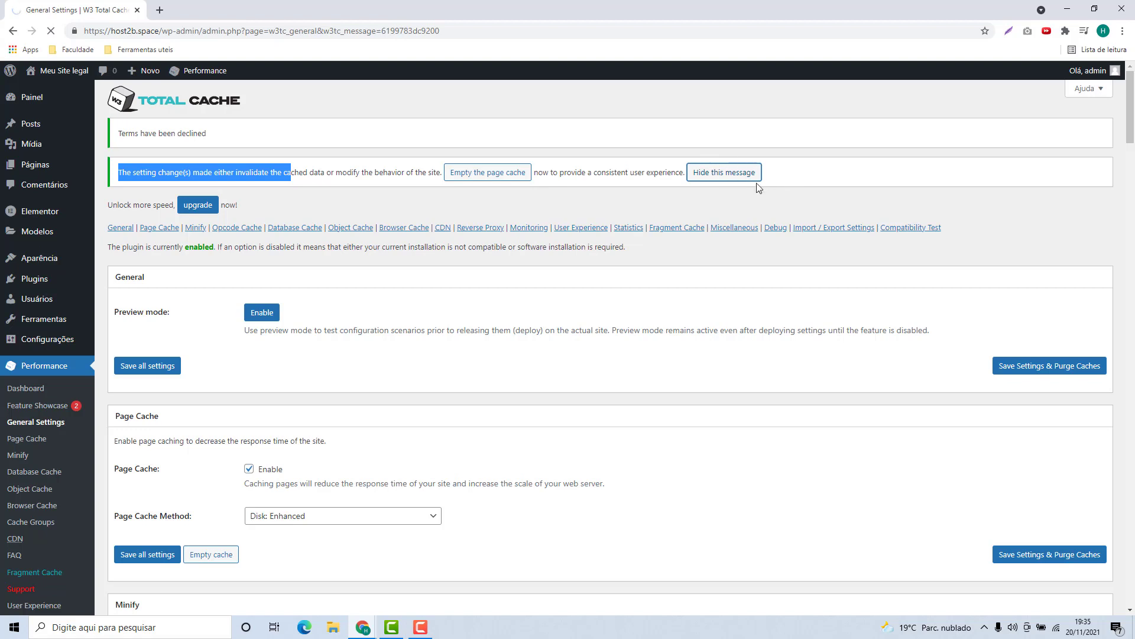